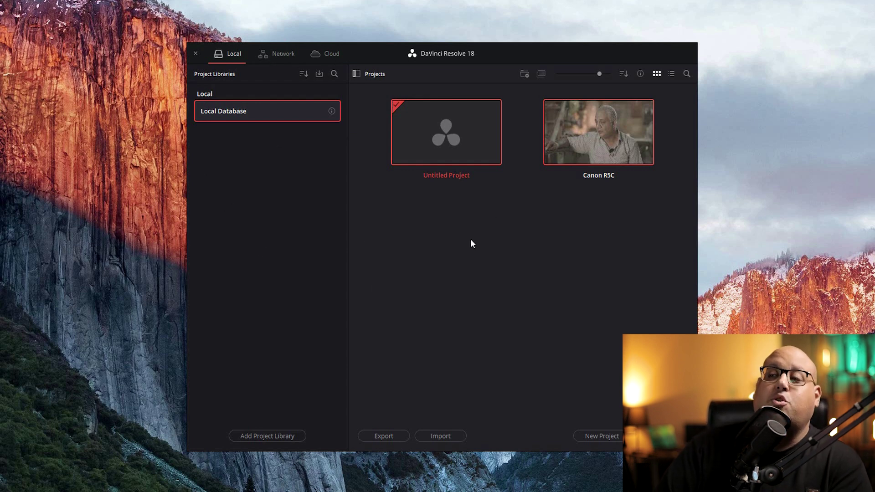
Browse the network and cloud project libraries, return to the local database, and cancel a new project.
left_click(282, 55)
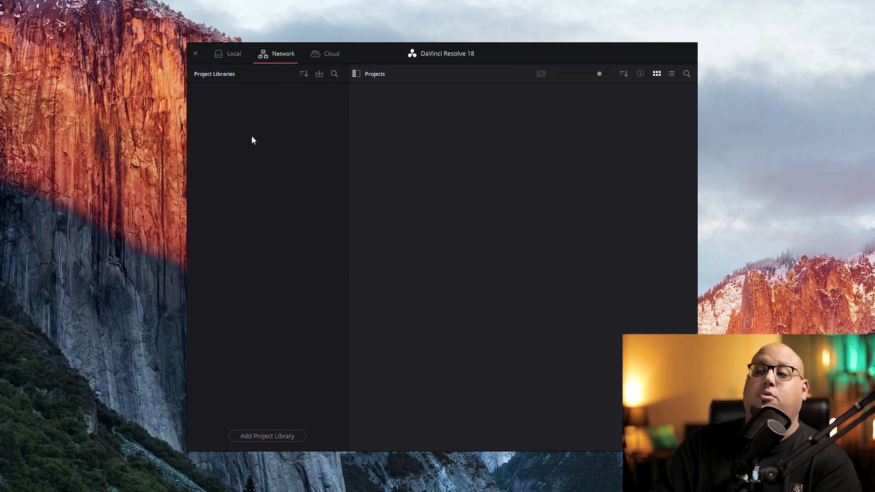
left_click(335, 54)
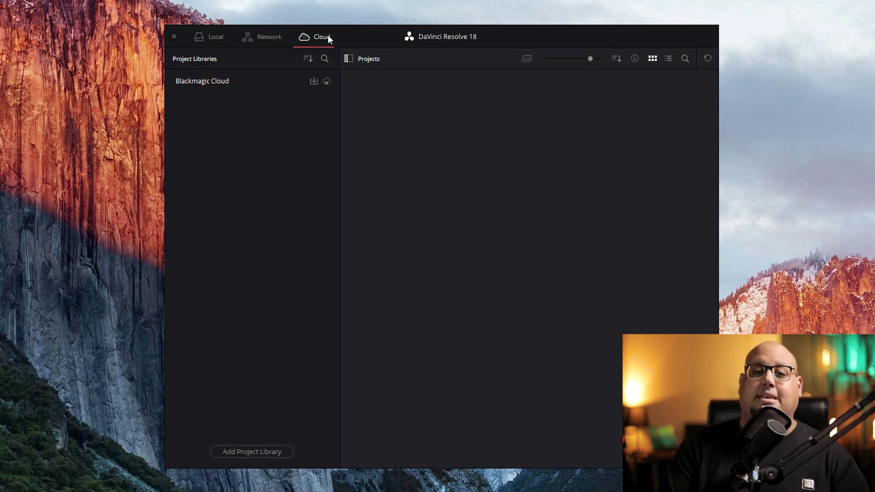
left_click(217, 39)
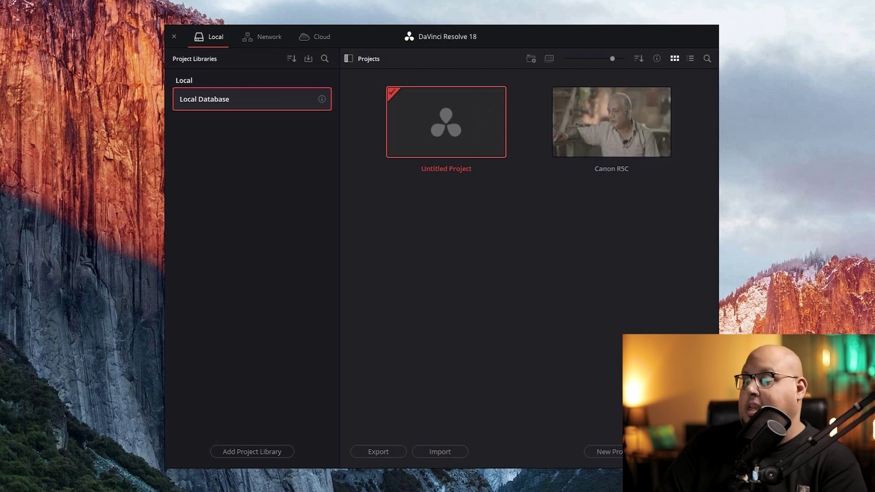
left_click(609, 452)
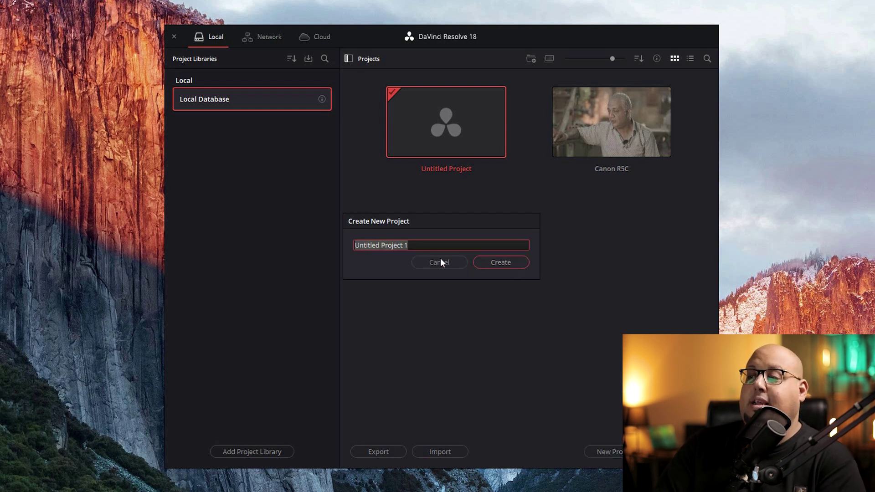
left_click(458, 266)
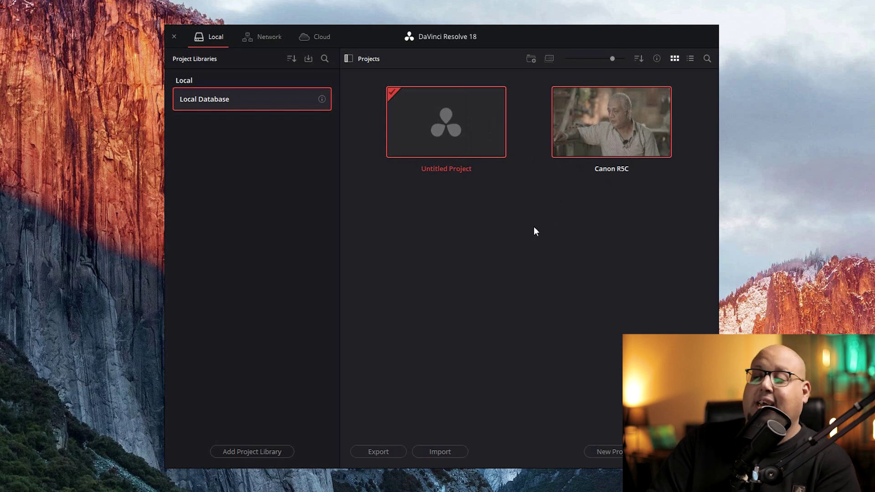
Export Canon R5C as a .drp file into a newly created Desktop folder.
left_click(385, 453)
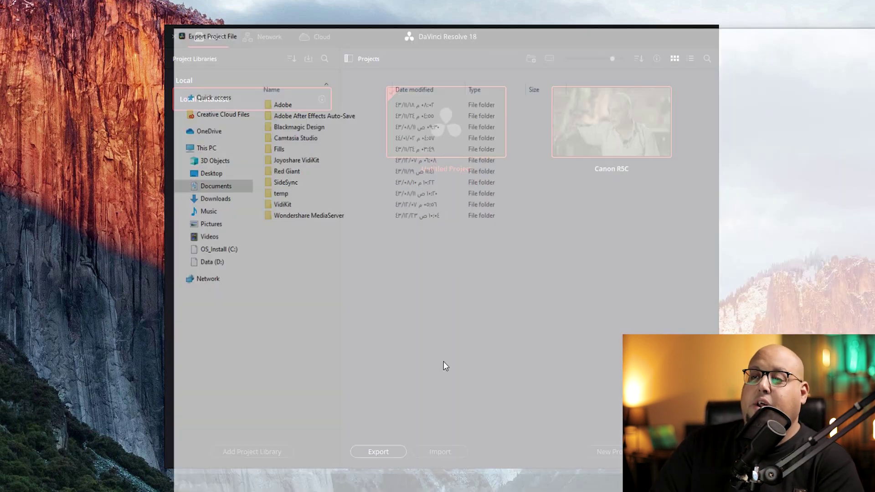
left_click(204, 172)
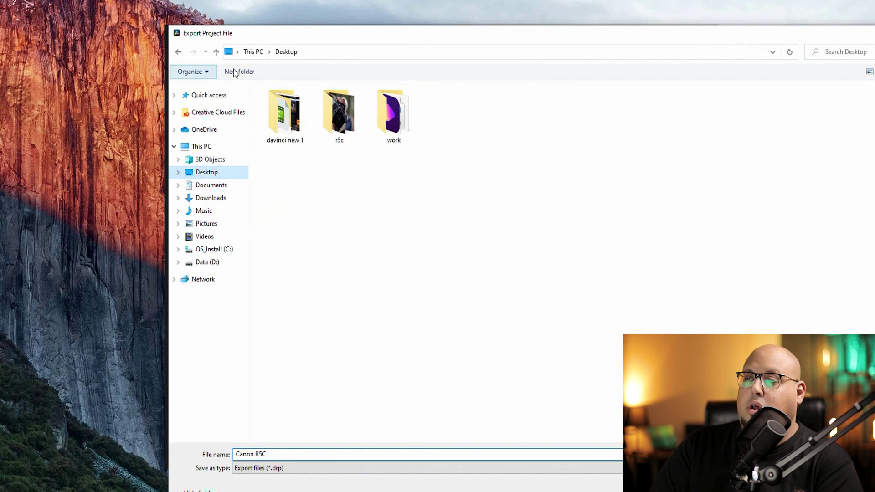
left_click(239, 71)
double_click(446, 111)
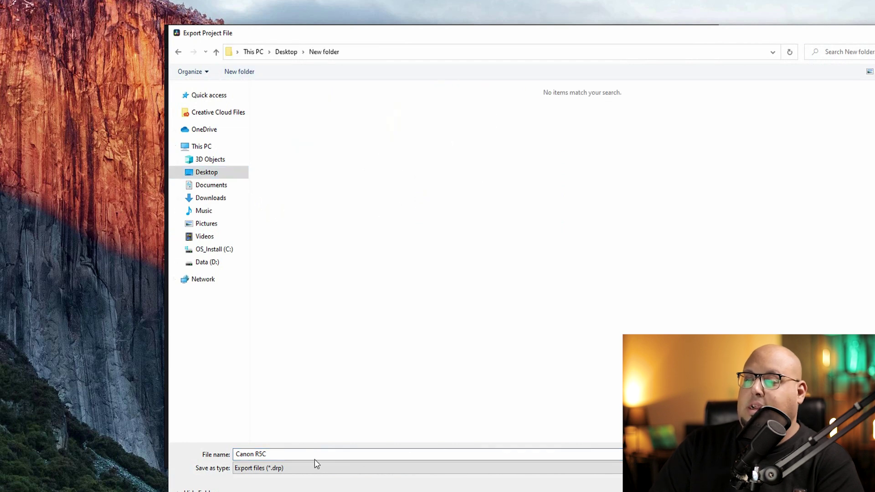
key("Return")
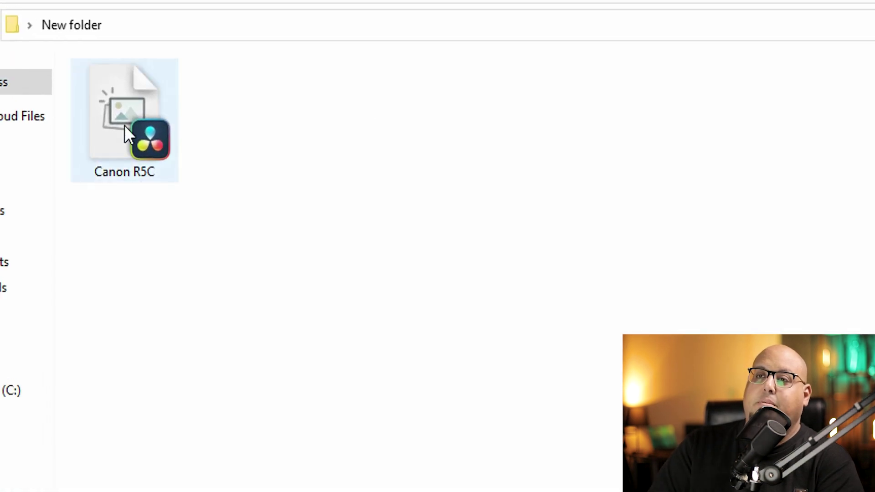
left_click(125, 128)
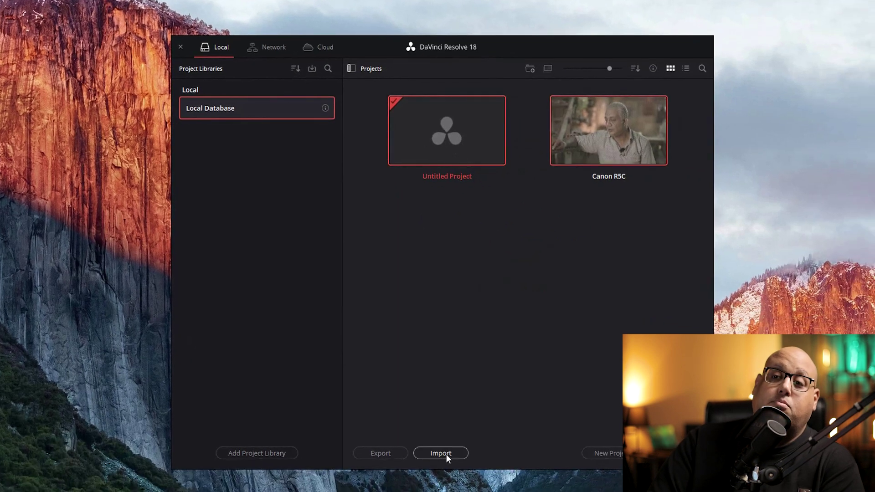
Import Canon R5C.drp back in, accepting the name 'Copy of Canon R5C'.
left_click(446, 454)
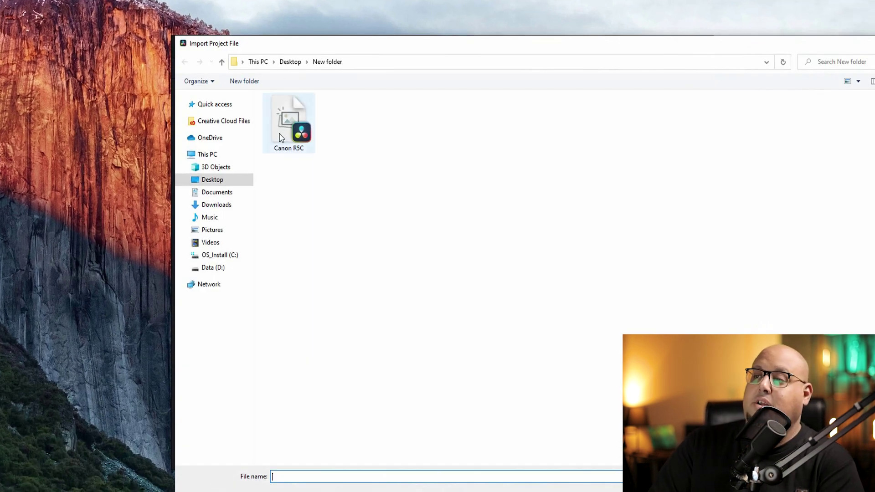
left_click(289, 121)
key("Return")
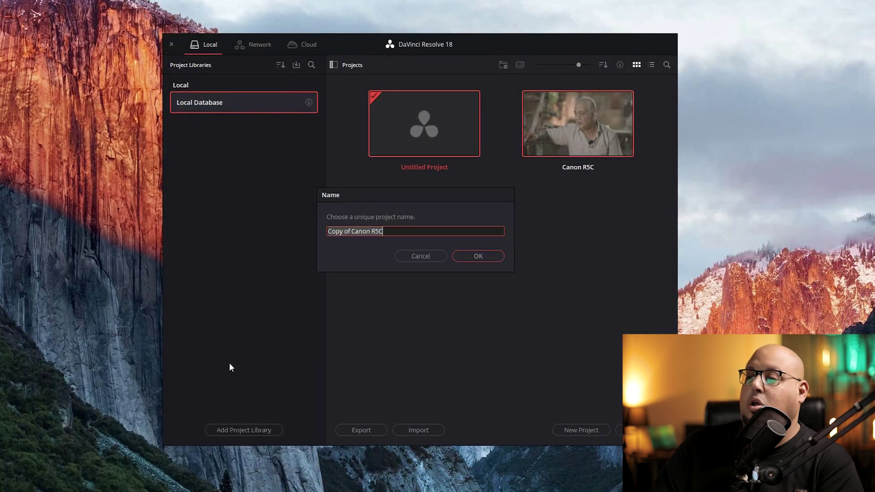
left_click(478, 255)
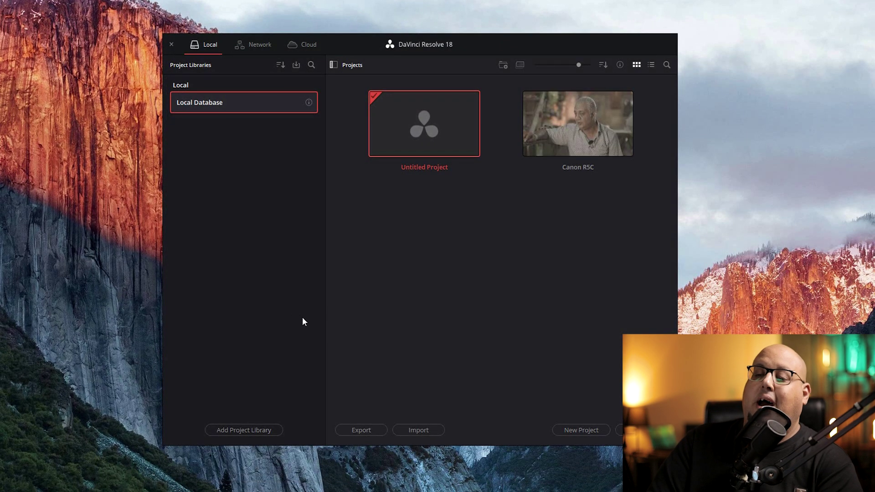
Create a new project named with the user's name and open its Media page.
left_click(603, 431)
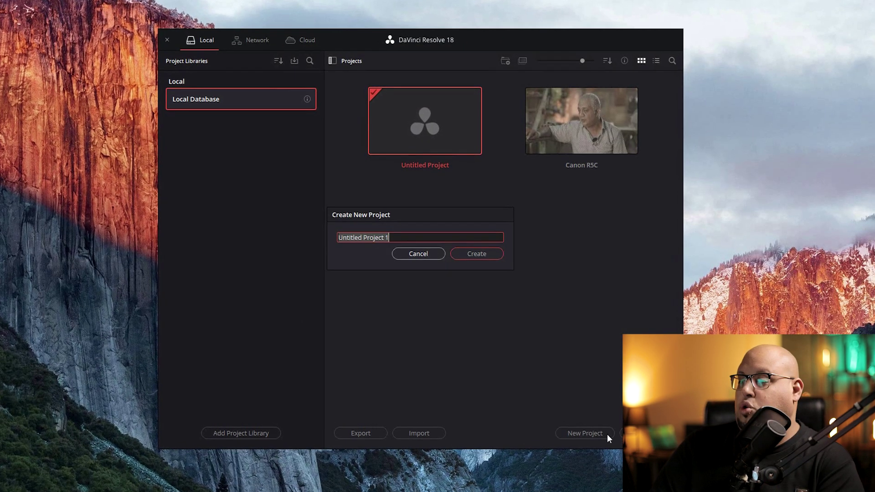
type("mostafa")
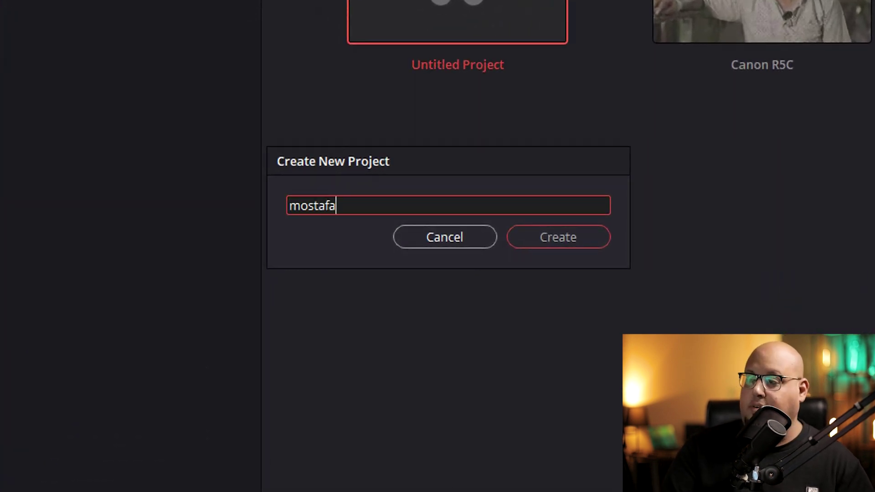
type(" makram")
left_click(529, 246)
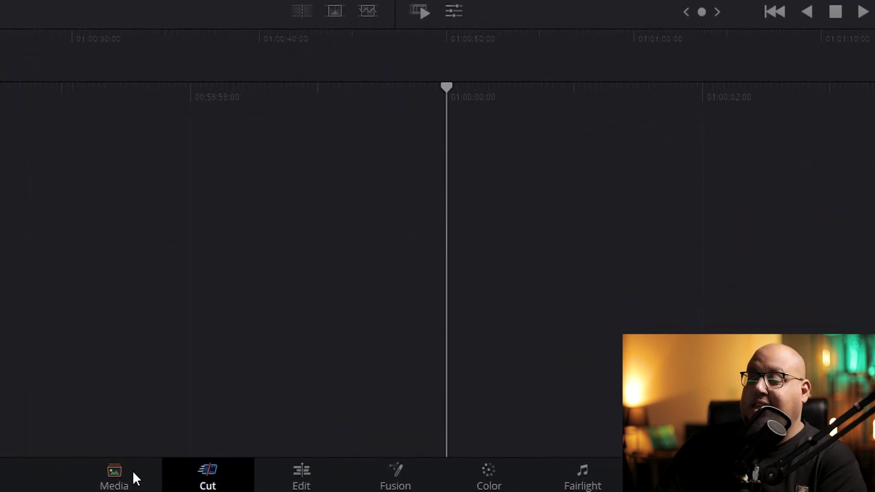
left_click(314, 485)
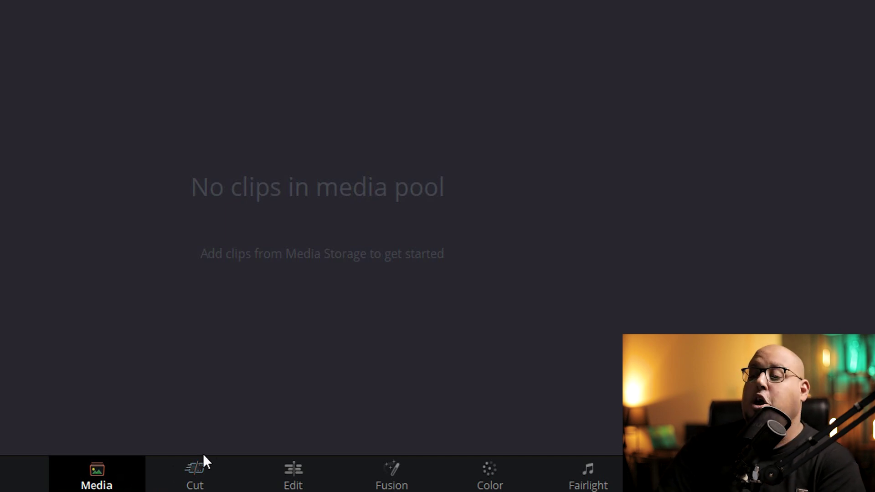
Import both Downloads videos, the Paris drone and hot-air balloon clips, into the media pool.
left_click(293, 474)
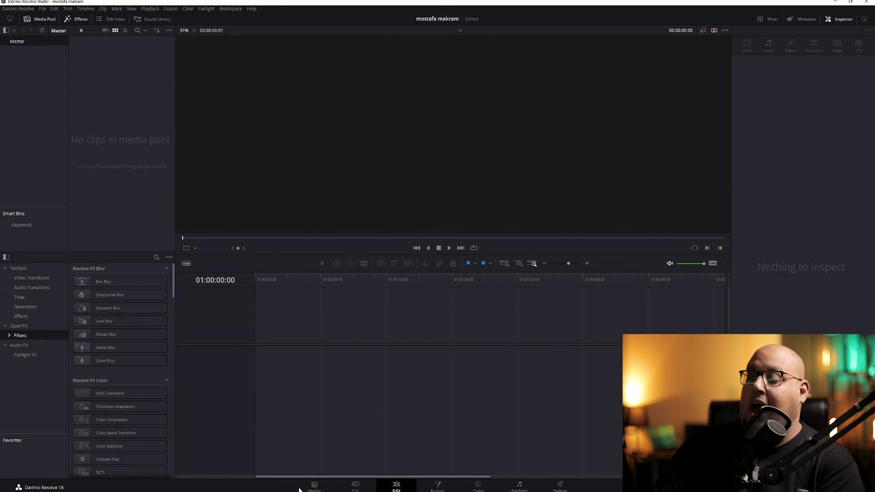
left_click(299, 489)
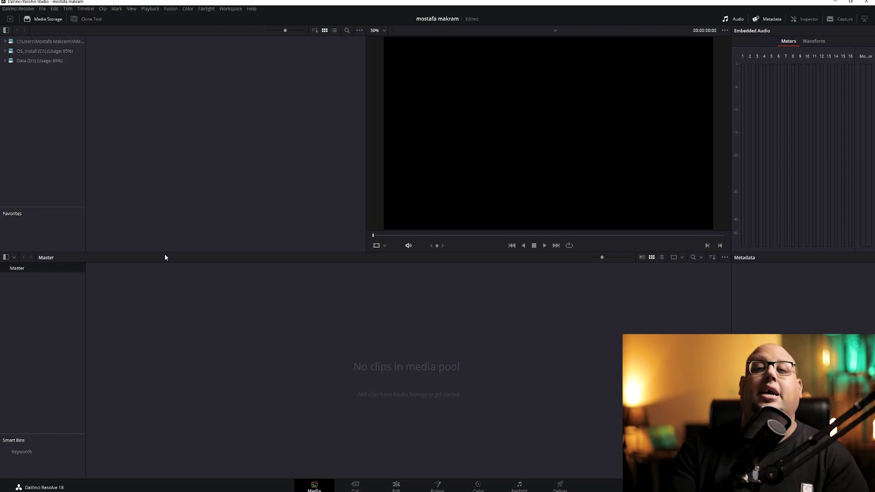
right_click(173, 317)
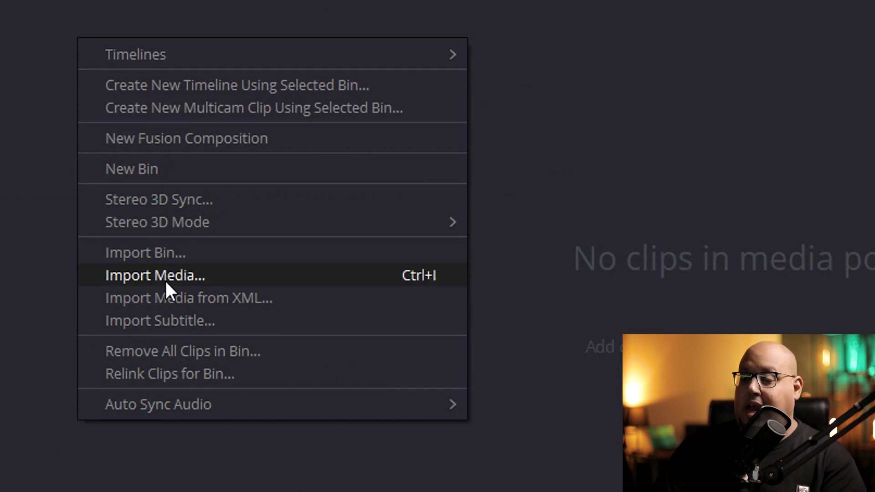
left_click(165, 278)
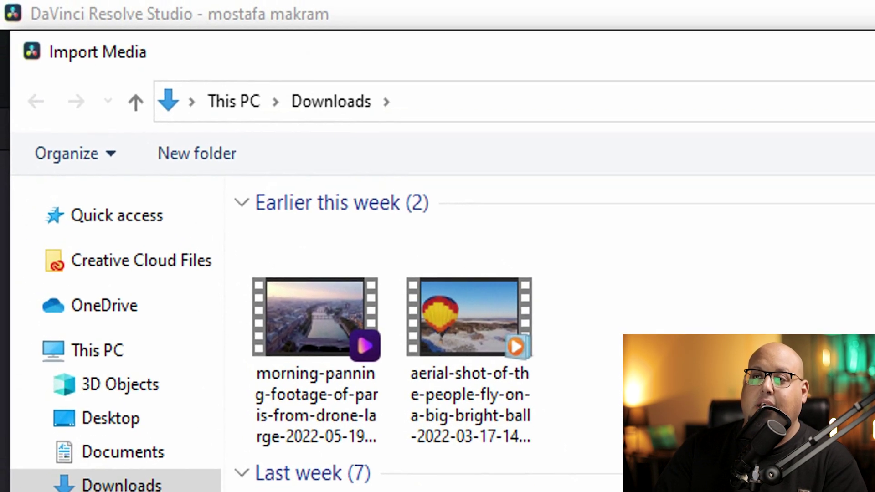
key("ctrl+a")
key("Return")
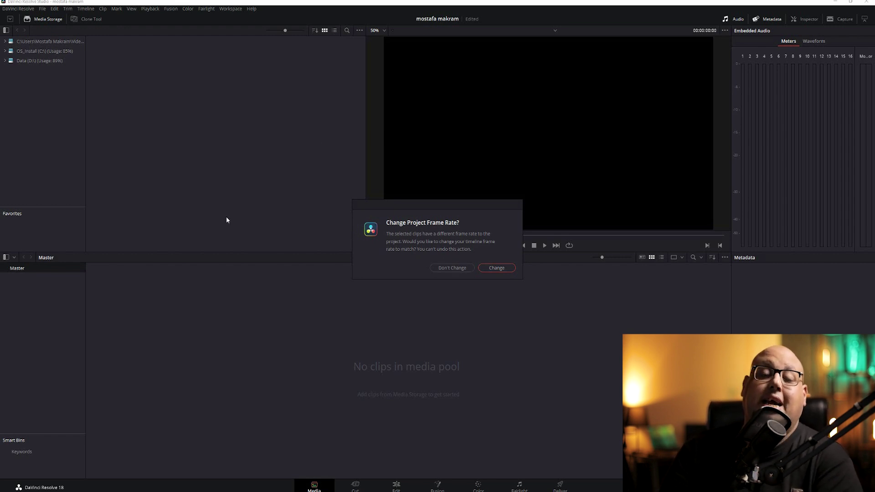
Keep the current frame rate and 1920 x 1080 HD timeline resolution, then view Color Management.
left_click(443, 268)
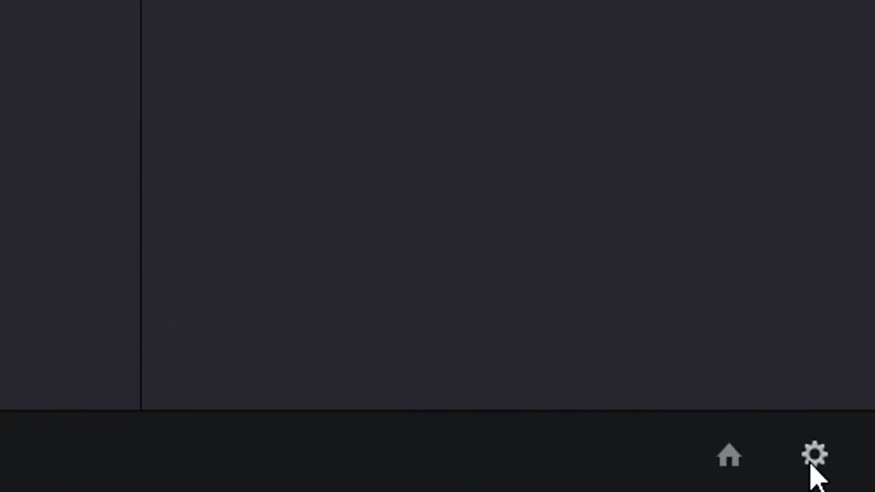
left_click(812, 465)
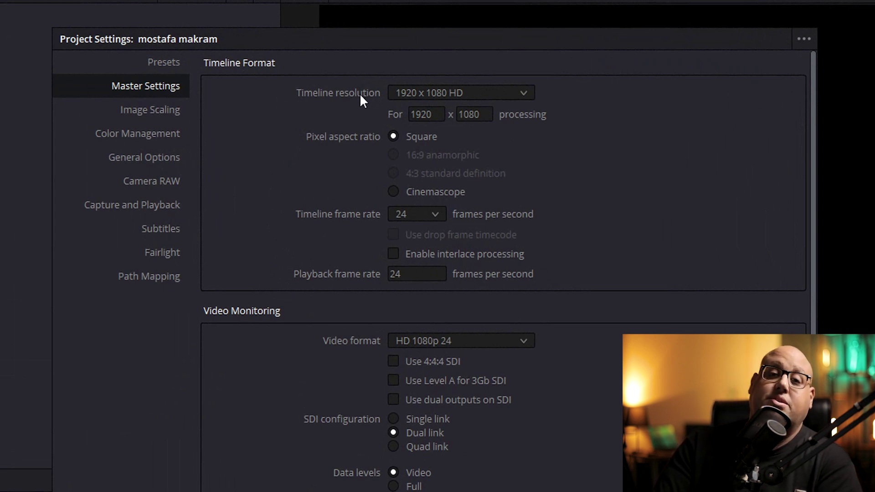
left_click(447, 96)
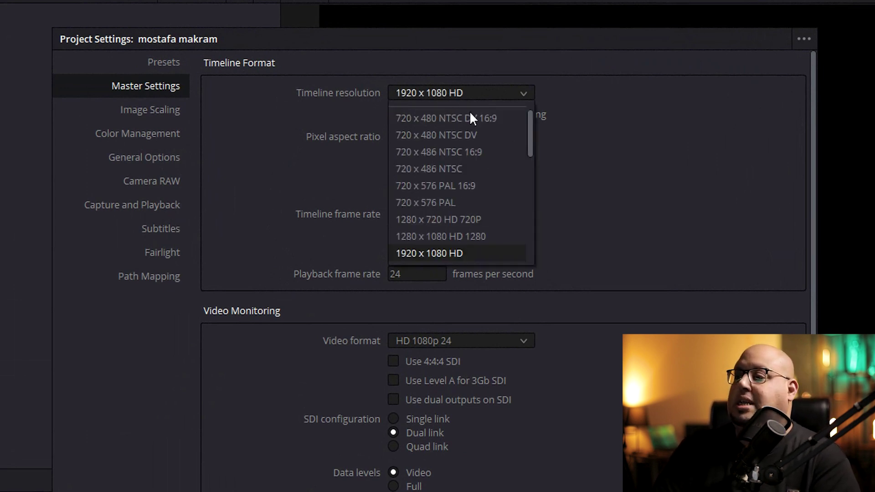
scroll(526, 150, "down", 5)
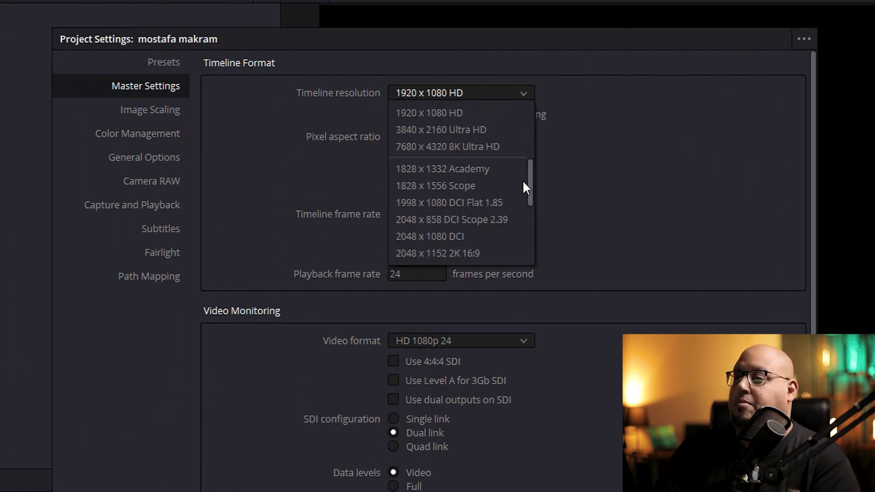
scroll(523, 179, "up", 5)
left_click(368, 228)
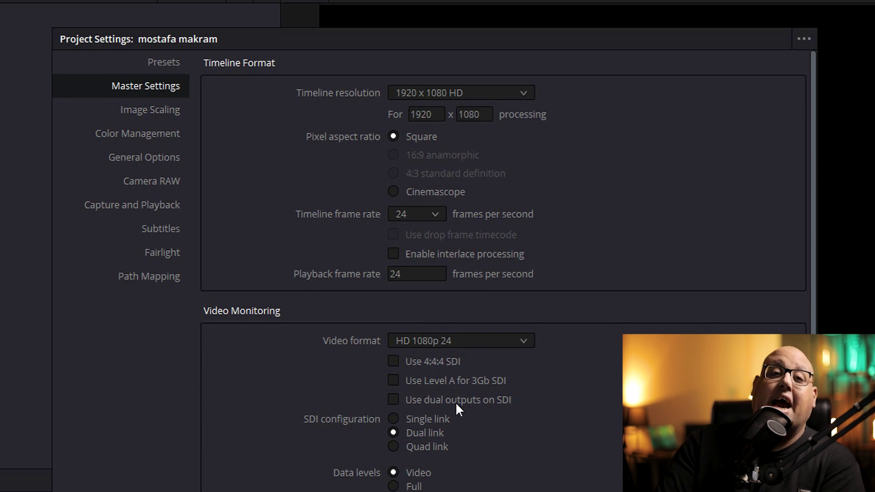
left_click(131, 143)
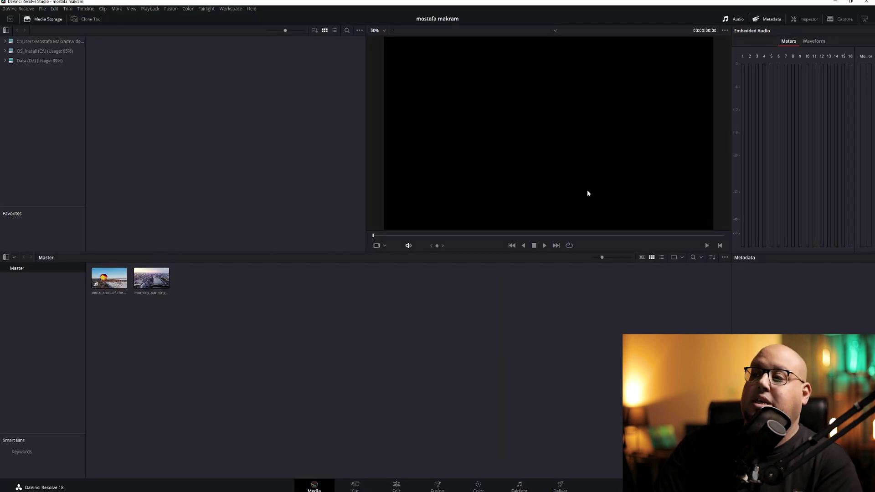
On the Cut page, play and scrub the balloon clip in Timeline 1 around 01:00:01:21.
left_click(355, 487)
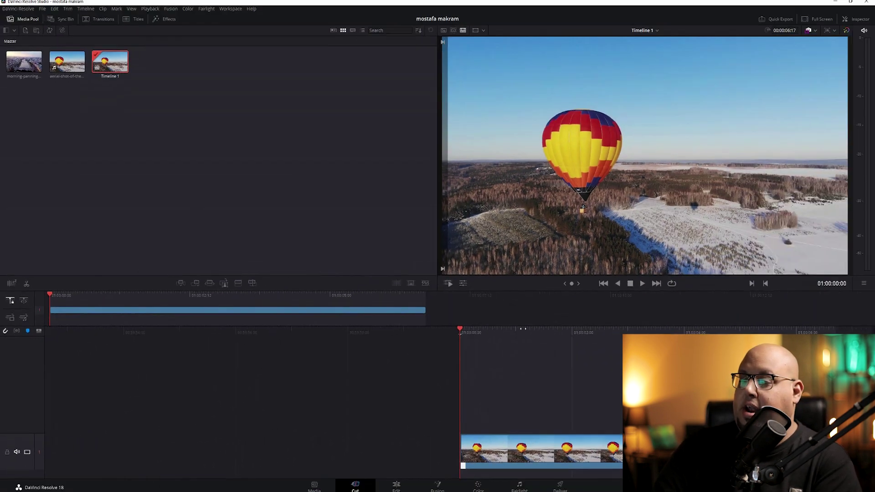
key("Home")
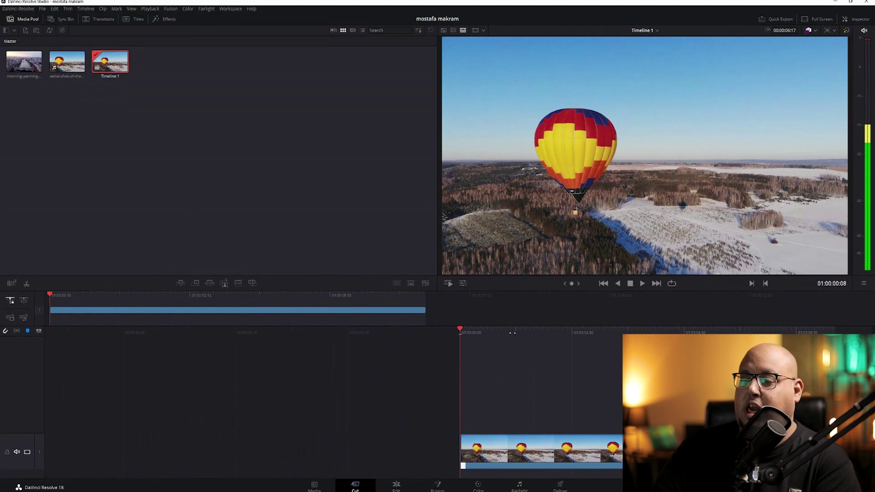
key("space")
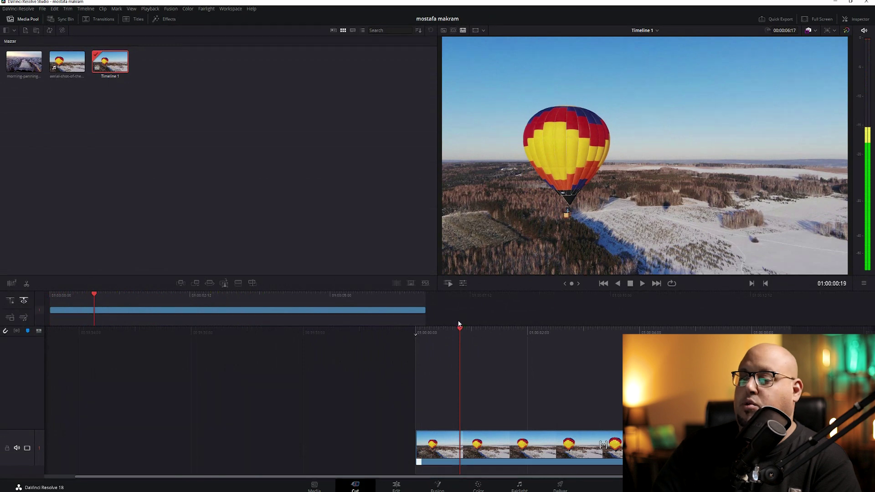
mouse_move(458, 328)
left_mouse_down()
mouse_move(506, 328)
mouse_move(525, 360)
left_mouse_up()
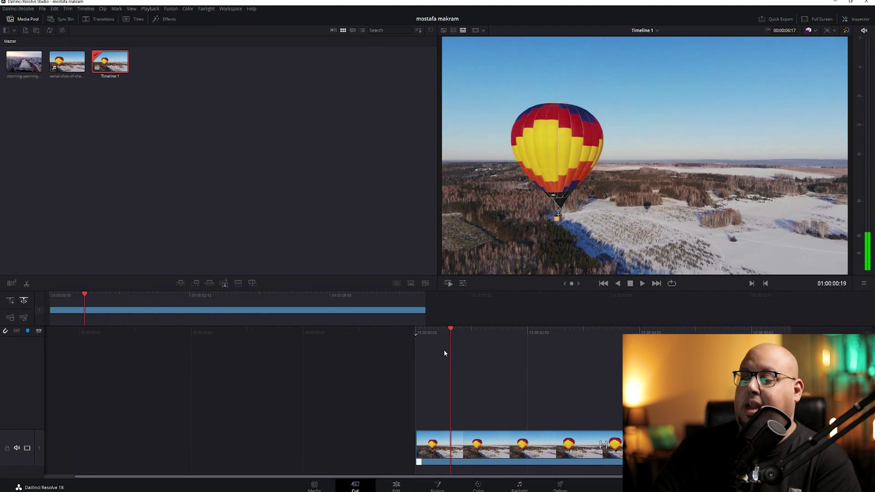
left_click(523, 363)
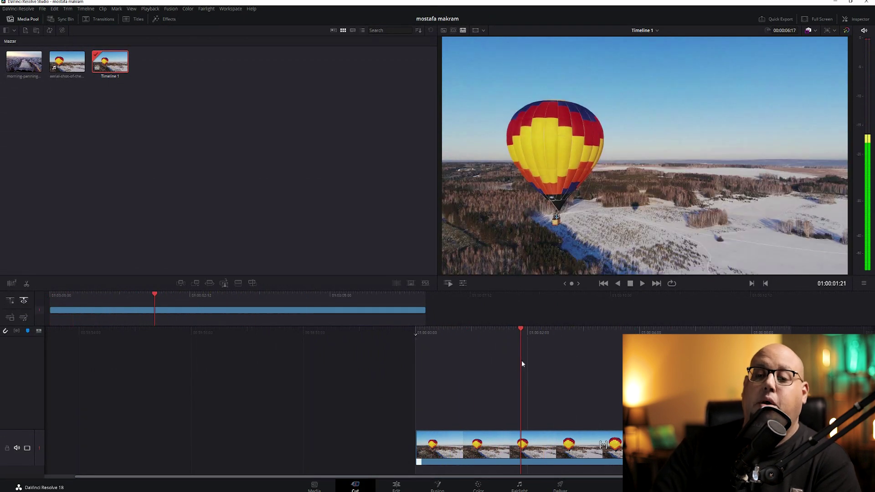
mouse_move(522, 364)
left_mouse_down()
mouse_move(478, 362)
mouse_move(521, 360)
left_mouse_up()
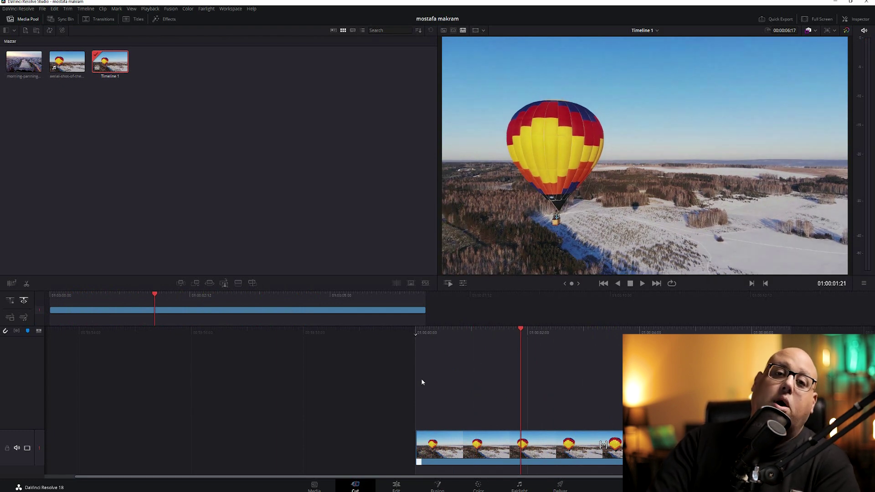
Switch to the Edit page and scrub through the balloon clip on Timeline 1.
left_click(395, 487)
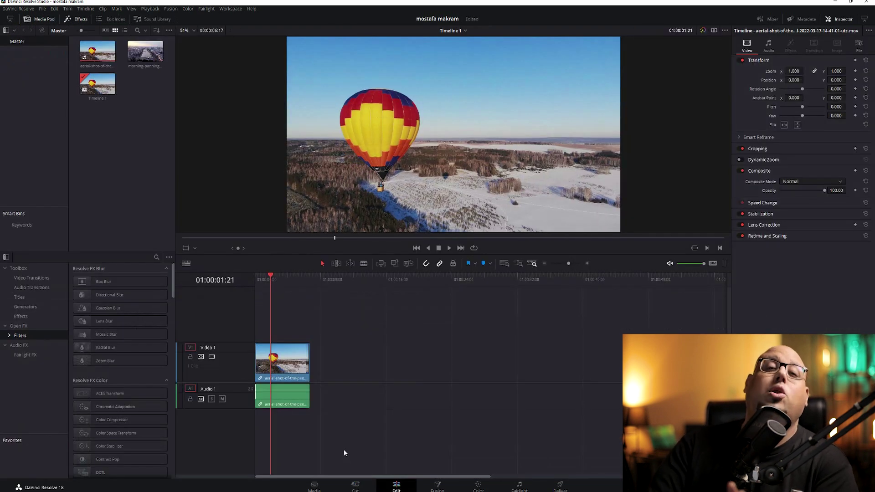
mouse_move(261, 384)
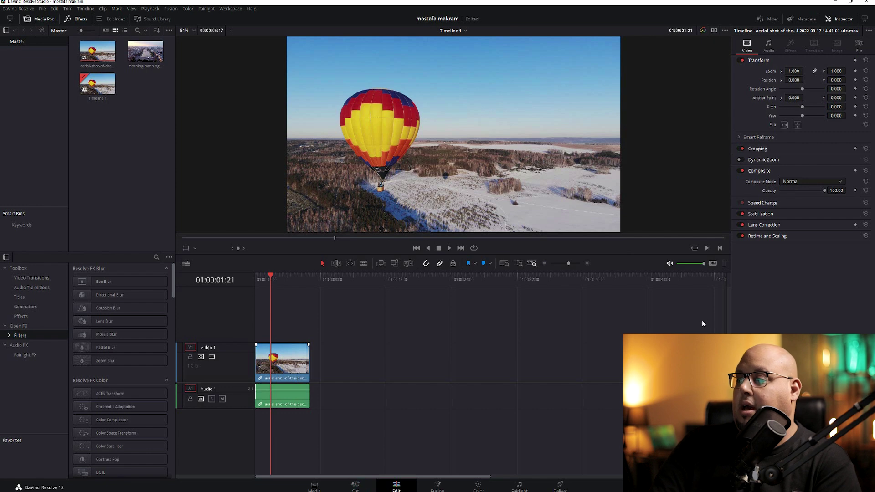
left_click_drag(253, 277, 271, 277)
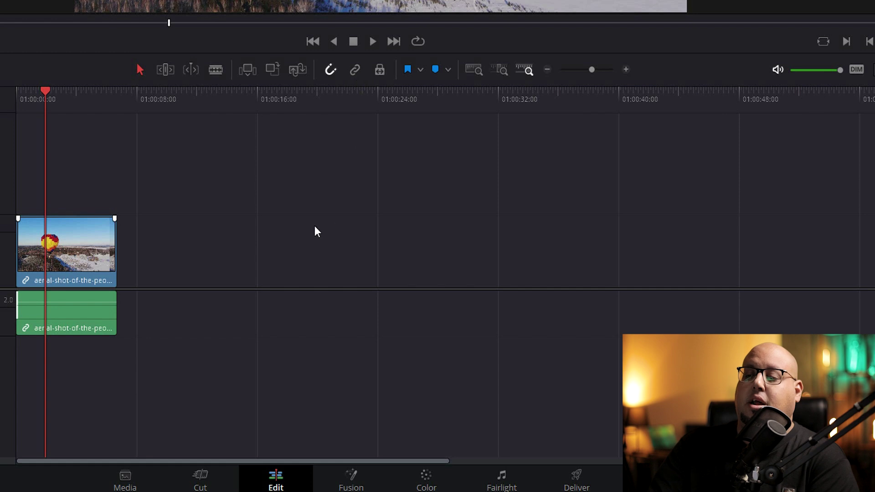
Detach and delete the balloon clip's audio, then select the remaining video clip.
left_click_drag(60, 312, 209, 309)
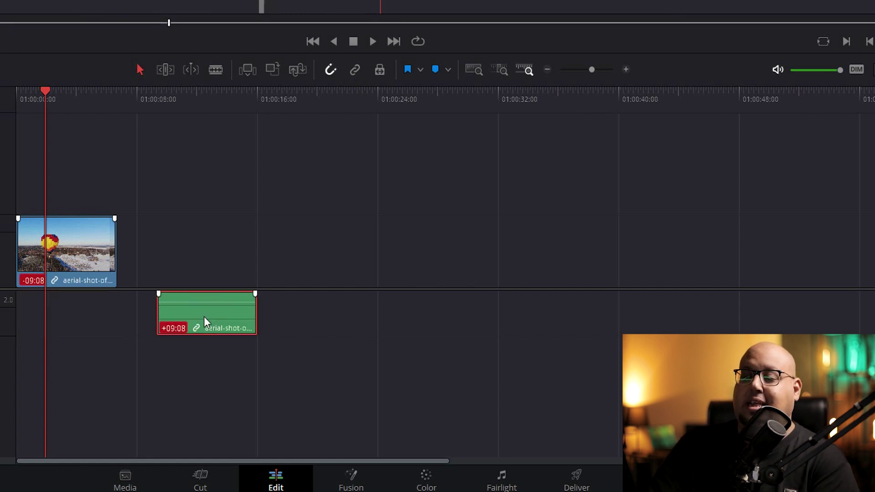
key("Delete")
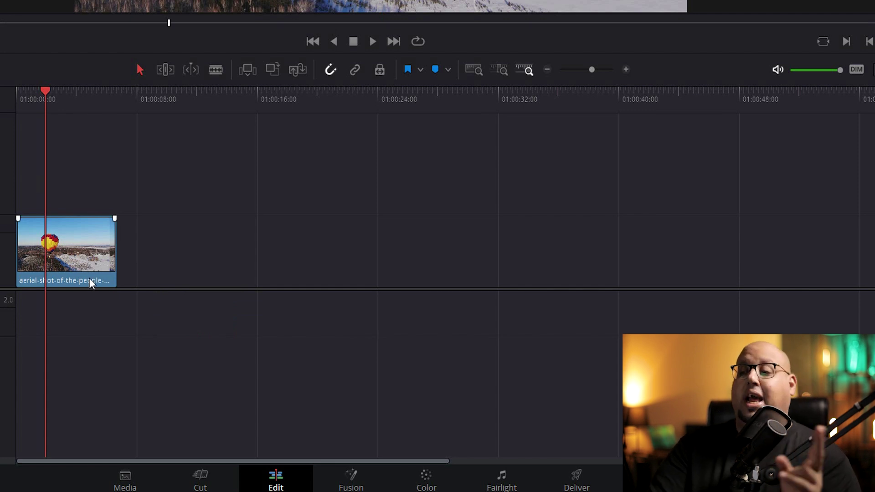
left_click(80, 256)
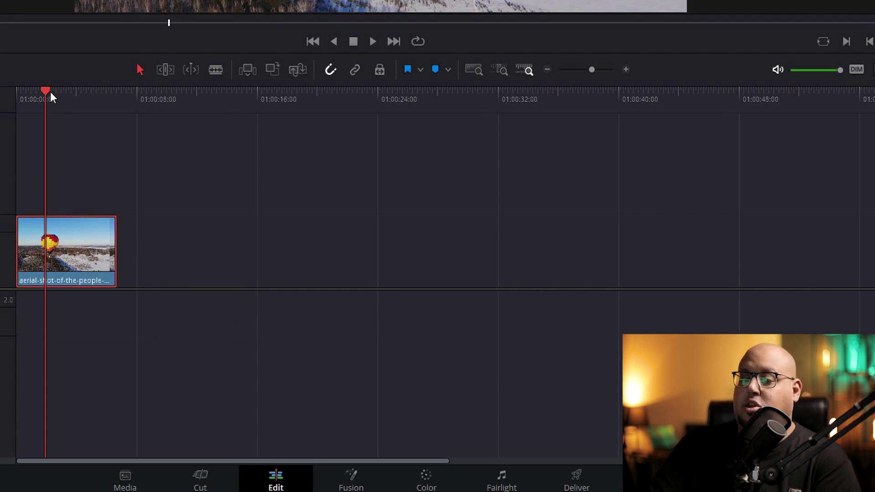
left_click_drag(50, 92, 53, 100)
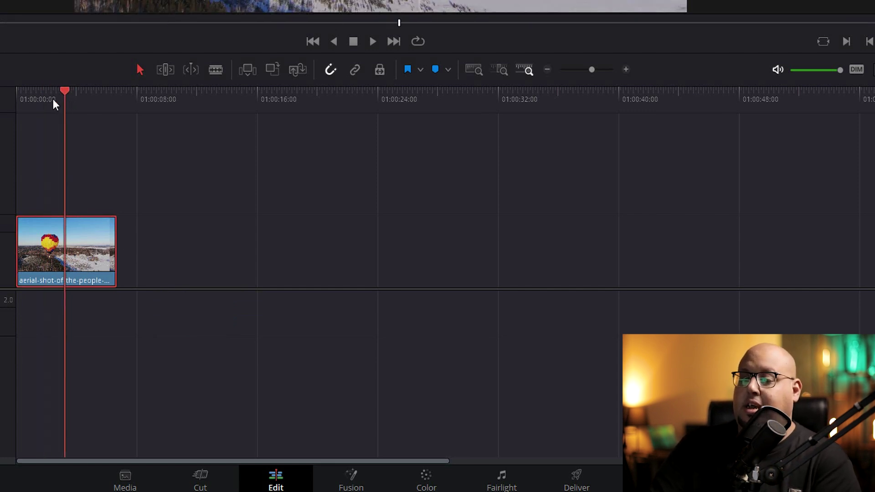
Blade the balloon clip at two points and ripple-delete the short middle piece.
left_click(218, 71)
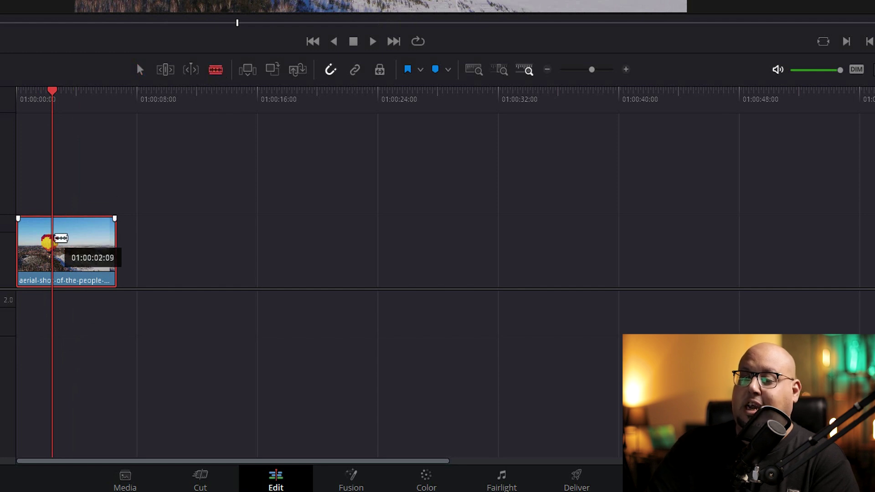
left_click(54, 251)
left_click_drag(53, 92, 80, 97)
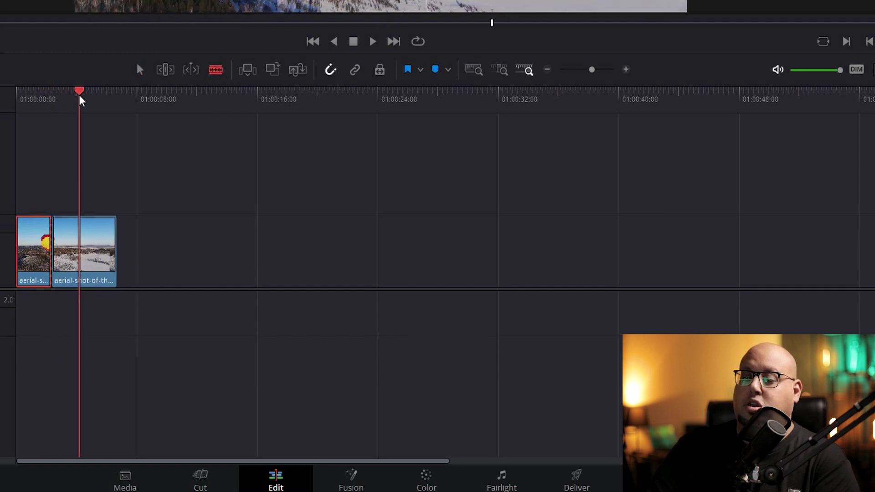
left_click(76, 246)
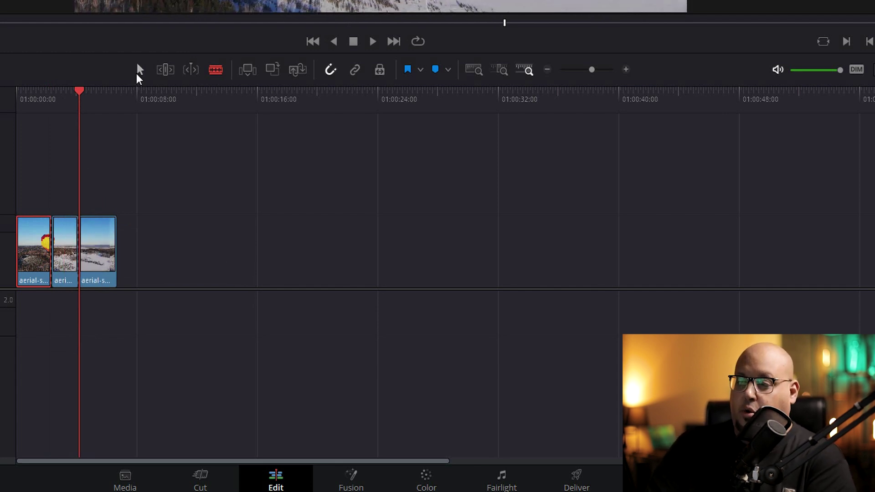
left_click(139, 70)
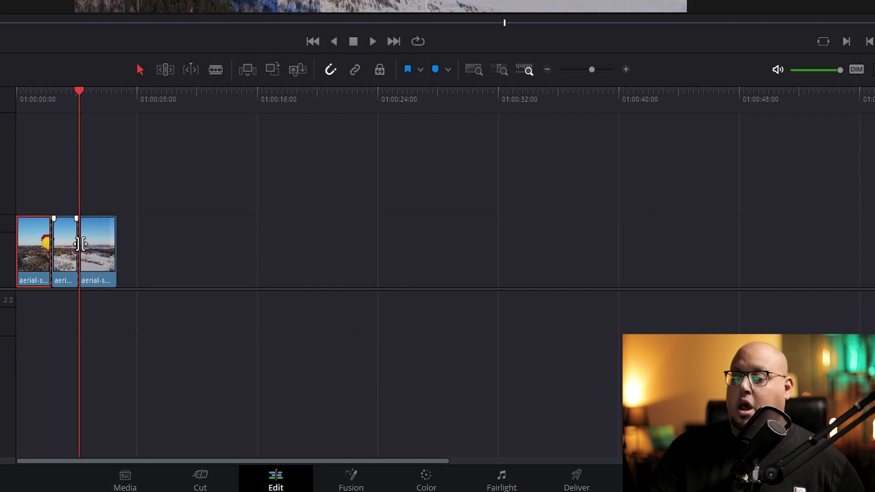
left_click(68, 260)
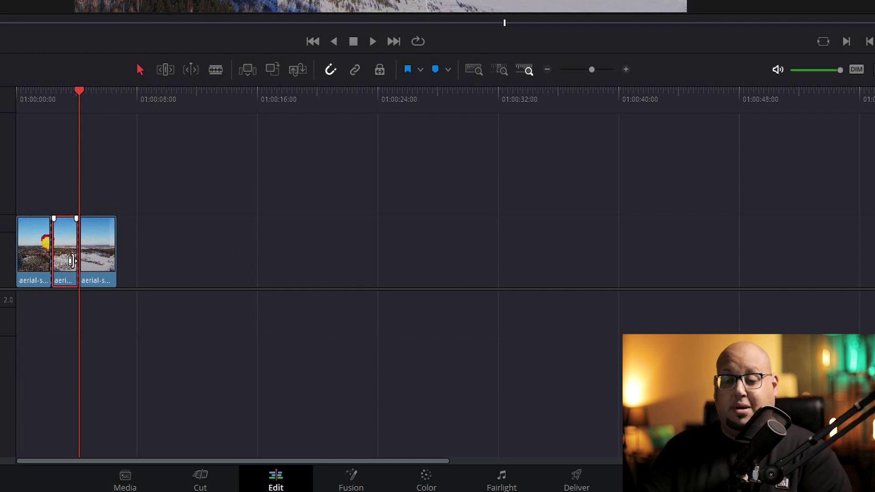
key("BackSpace")
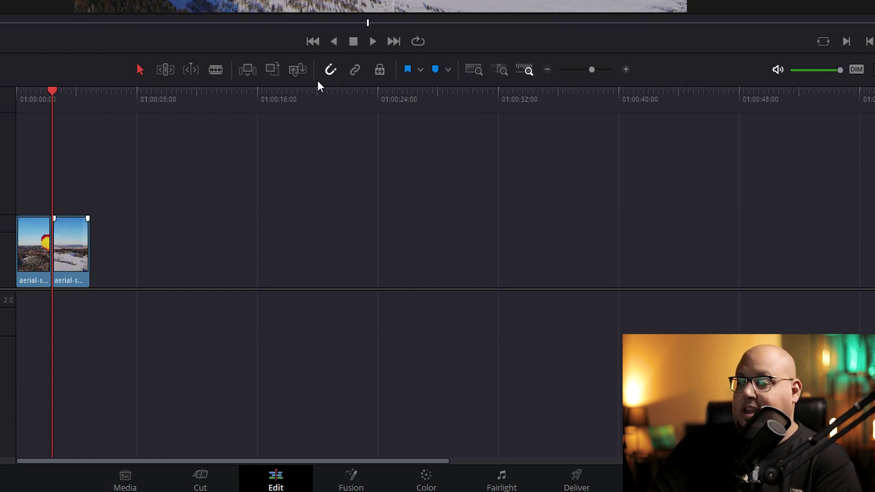
Drag both balloon segments later on the timeline, back to back, undoing one misplaced move.
left_click_drag(82, 232, 179, 245)
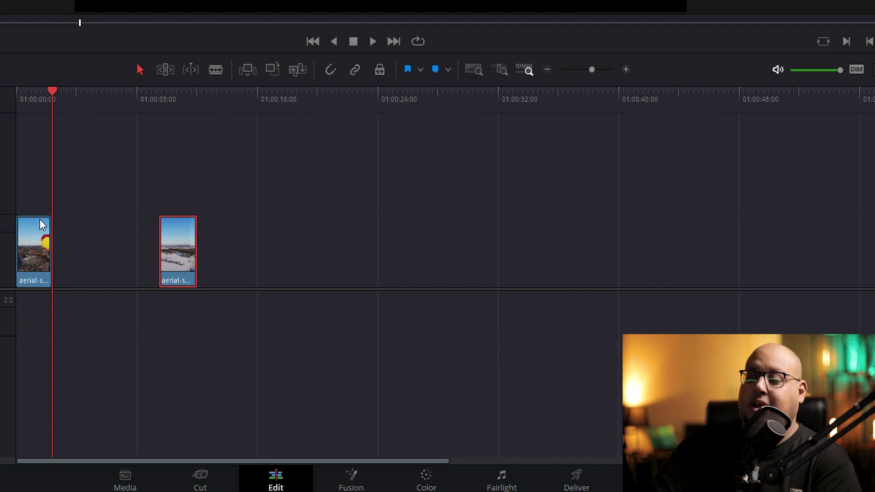
left_click_drag(40, 220, 164, 233)
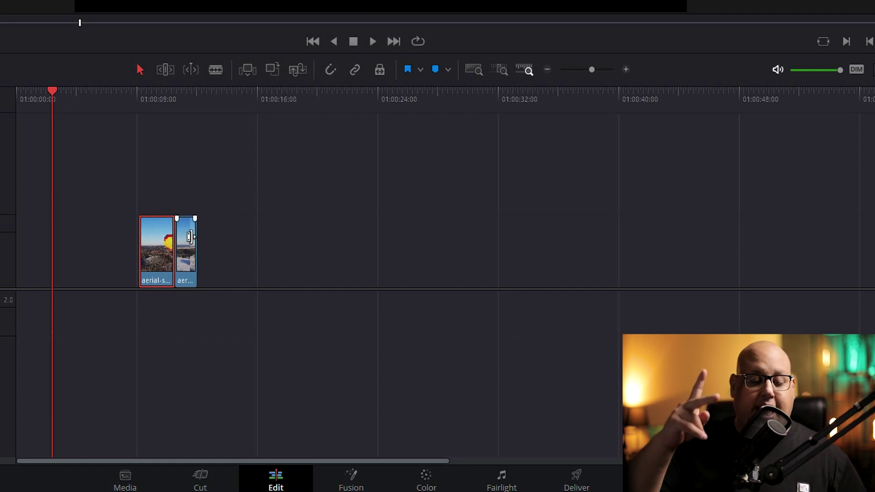
key("ctrl+z")
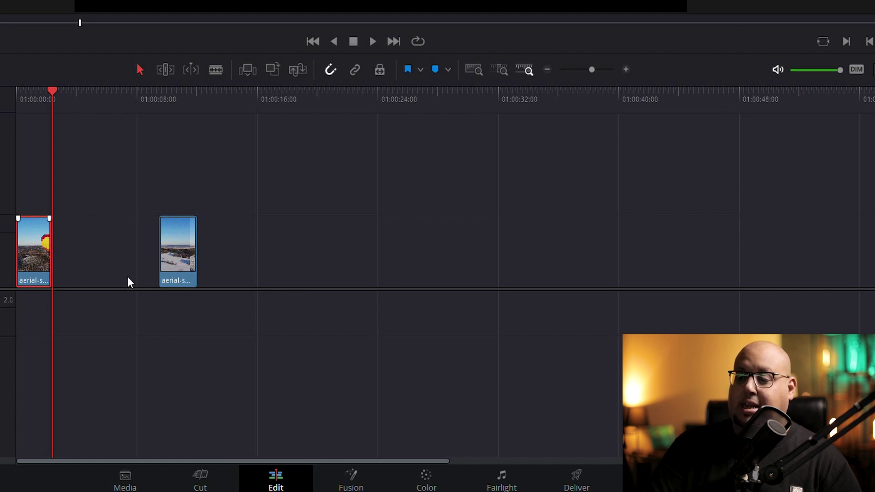
left_click_drag(72, 257, 142, 253)
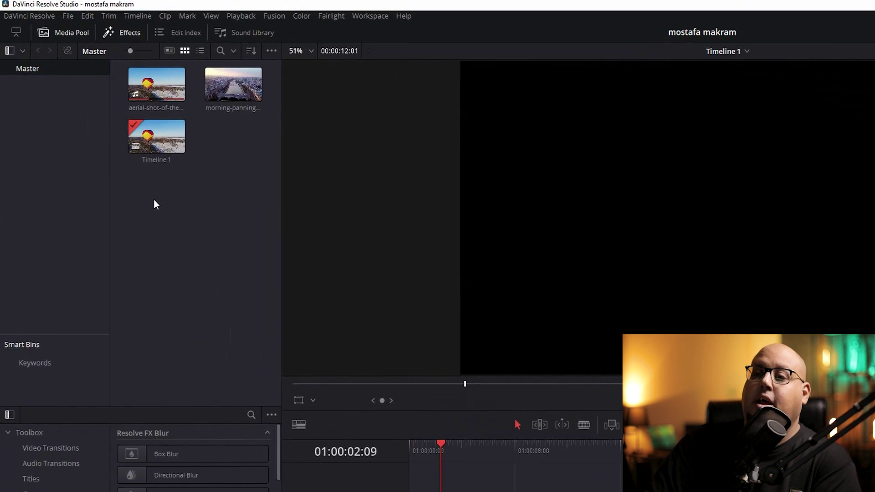
Import the racing-cars clip, drop it on Video 1 after the balloon clips, and show Effects.
right_click(118, 120)
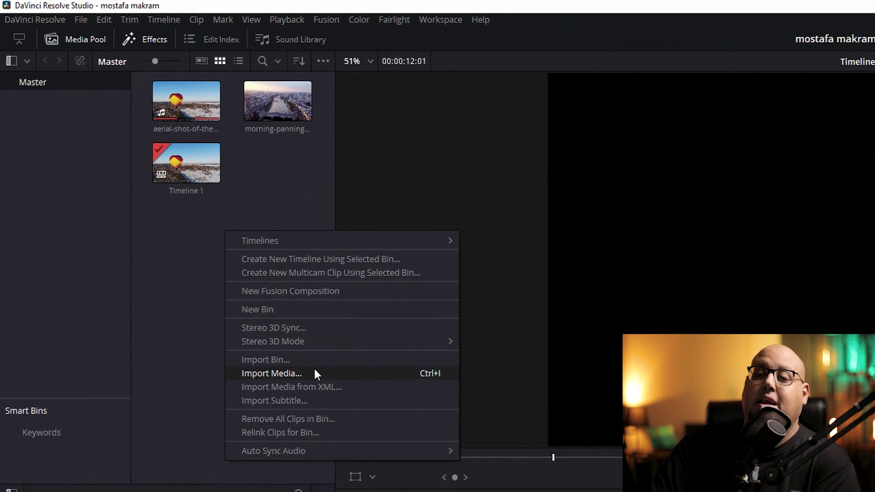
left_click(313, 366)
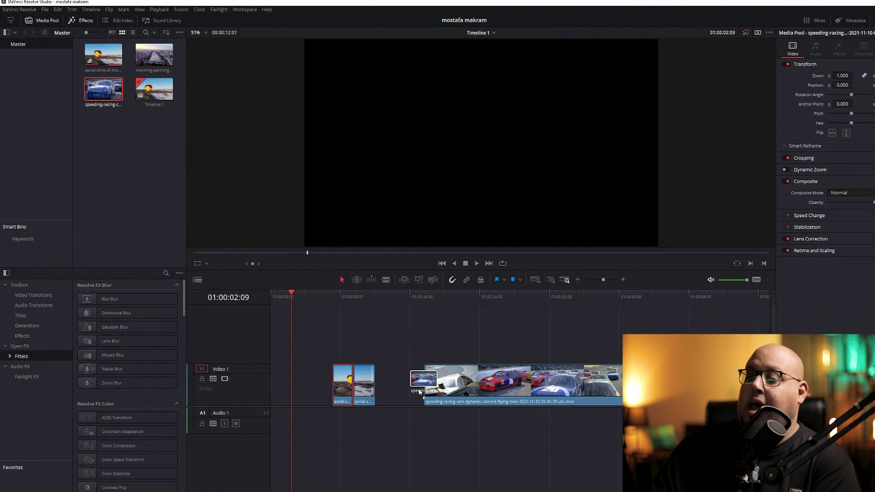
left_click_drag(120, 117, 370, 395)
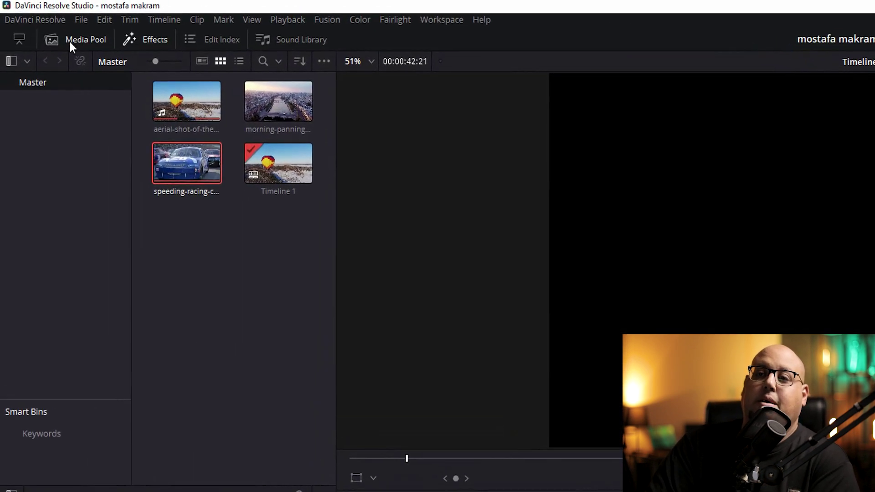
left_click(70, 42)
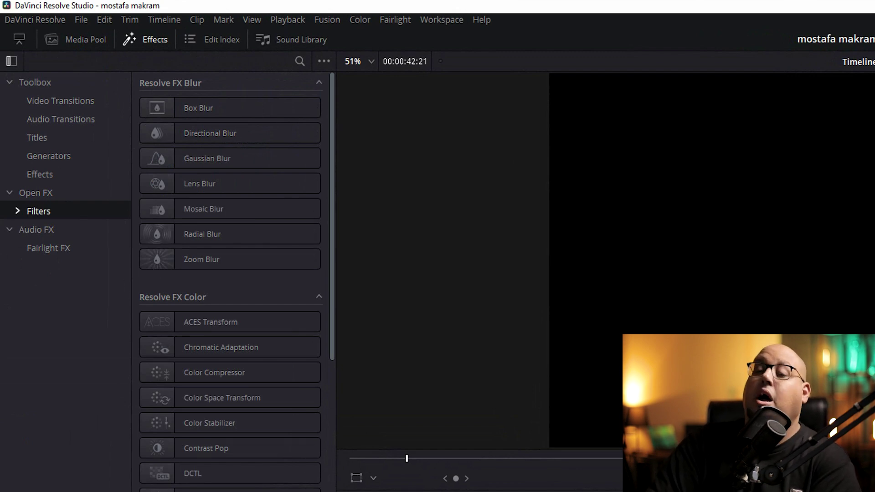
Close the Effects and Edit Index panels, then select the racing clip to show its Transform settings.
left_click(145, 40)
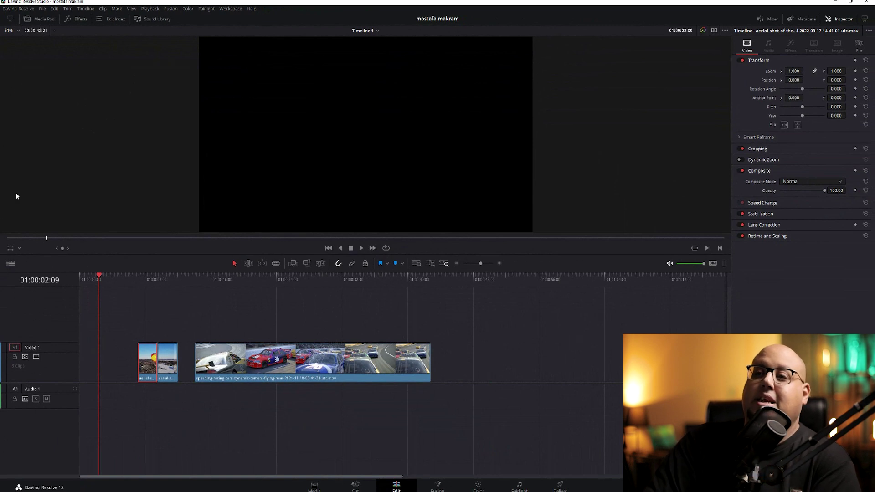
left_click(115, 19)
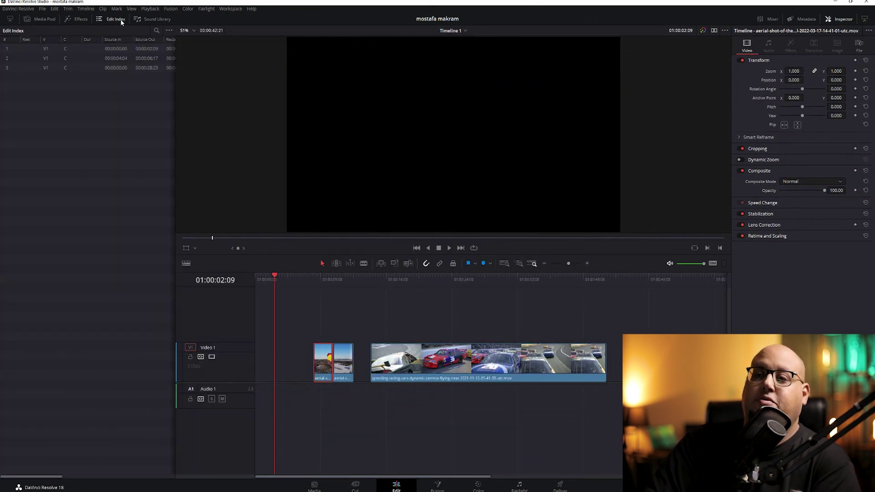
left_click(119, 20)
left_click(75, 19)
left_click(75, 18)
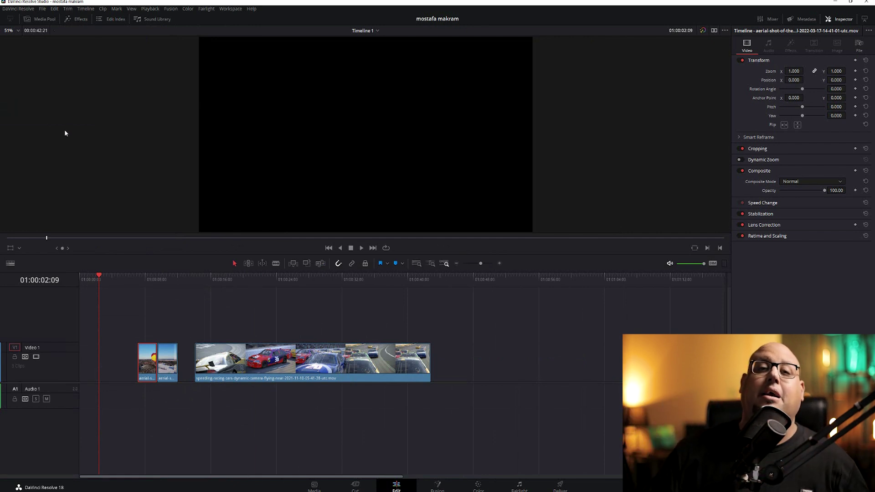
left_click(326, 335)
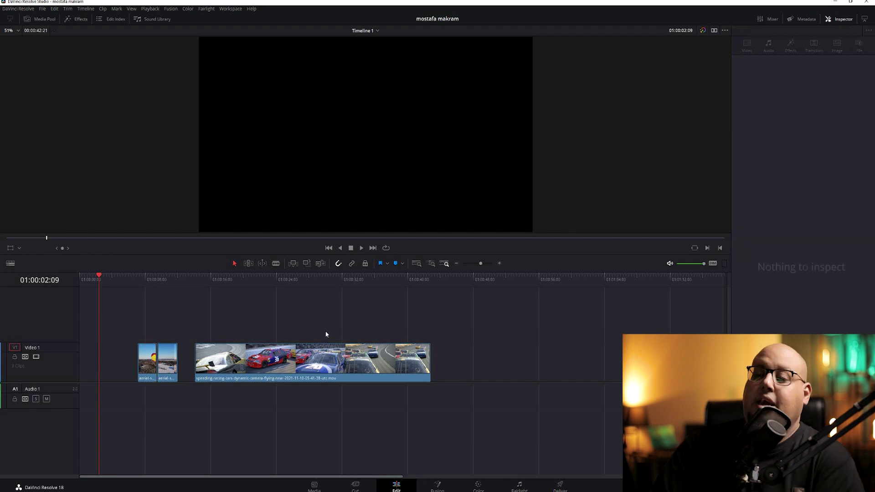
left_click(269, 357)
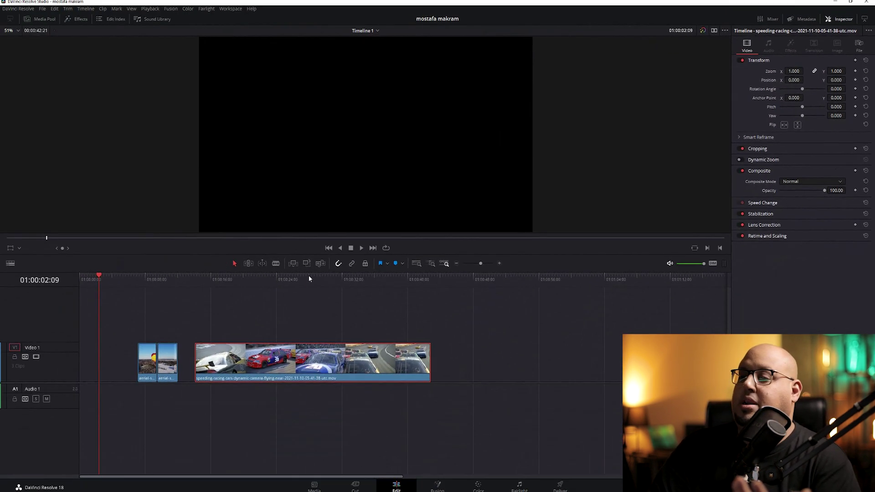
At 01:00:27:23, set the racing clip's zoom to 0.690 and position to X 22, Y 50.
left_click(309, 275)
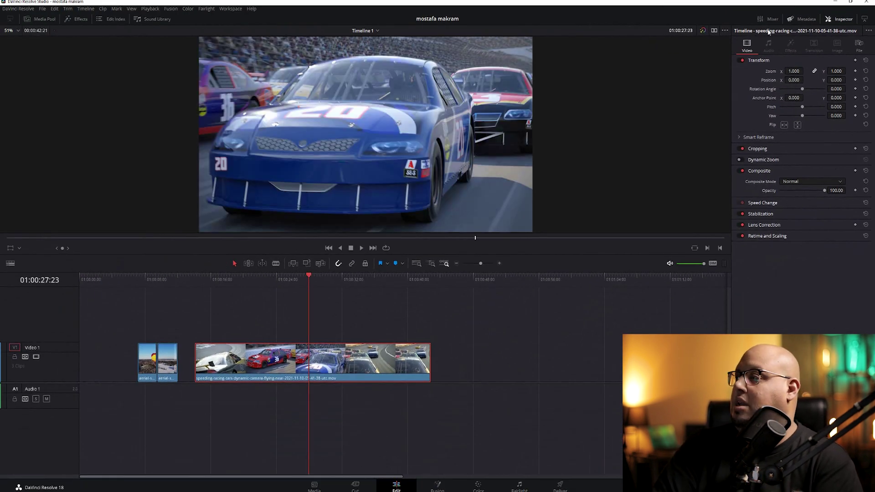
mouse_move(794, 71)
left_mouse_down()
mouse_move(806, 71)
mouse_move(784, 71)
left_mouse_up()
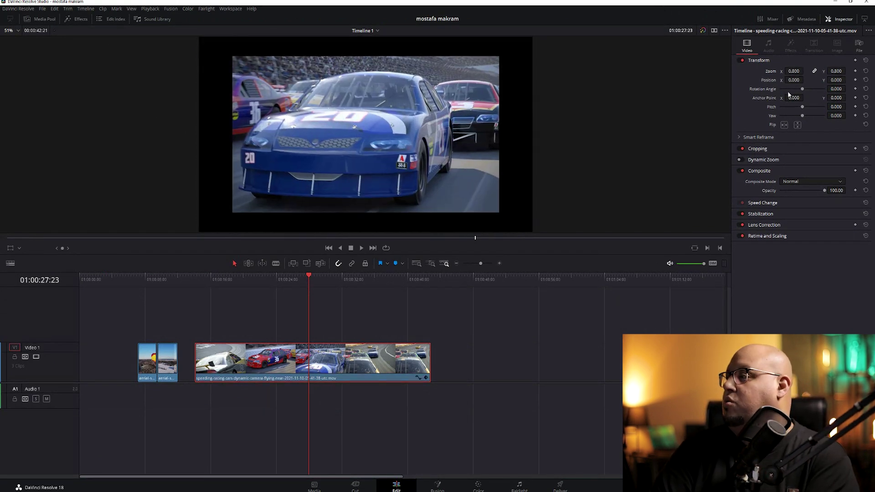
mouse_move(794, 80)
left_mouse_down()
mouse_move(834, 72)
mouse_move(846, 81)
mouse_move(834, 82)
left_mouse_up()
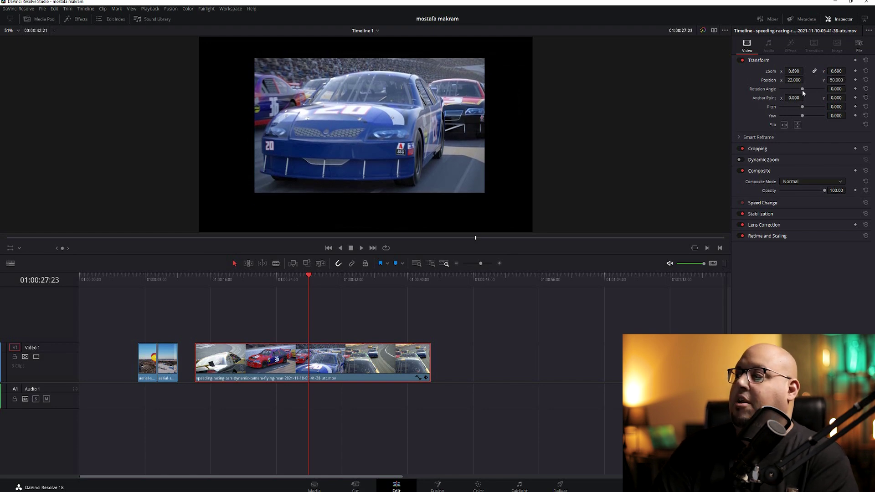
left_click_drag(802, 90, 777, 90)
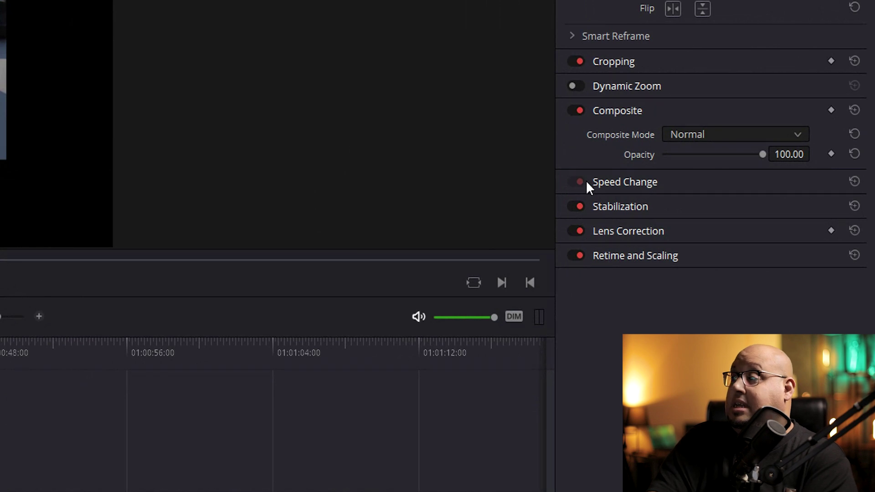
Check Speed Change, close the Mixer, Metadata and Inspector panels, and switch to Fusion with Shift+5.
left_click(638, 183)
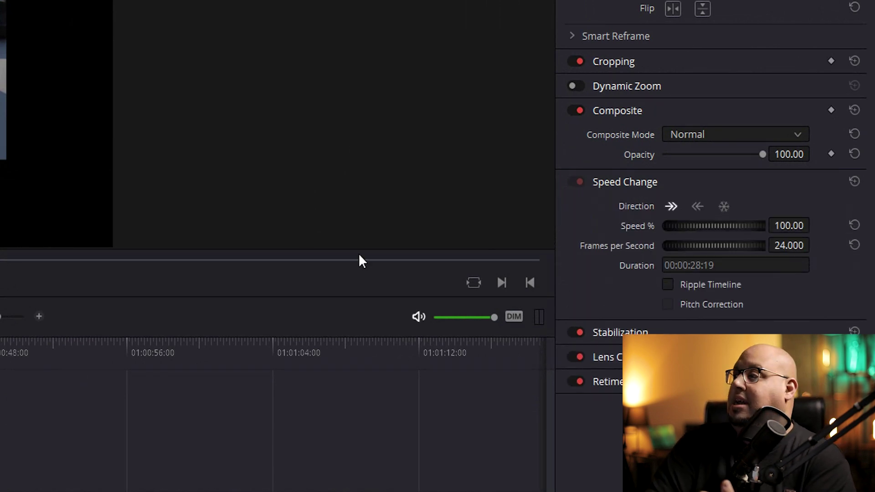
left_click(769, 20)
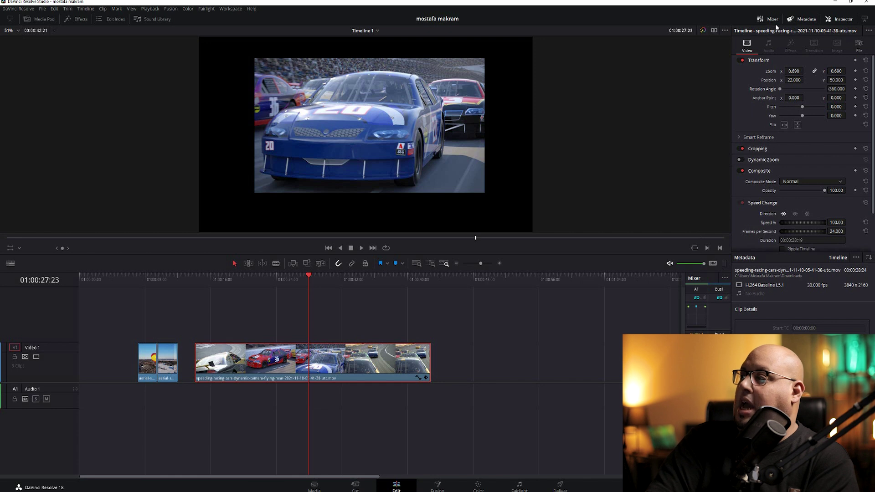
left_click(770, 19)
left_click(806, 19)
left_click(838, 20)
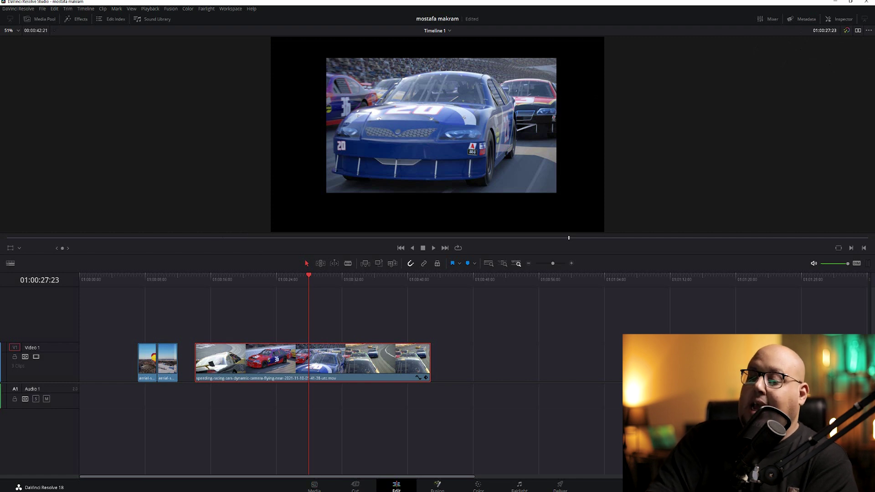
key("shift+5")
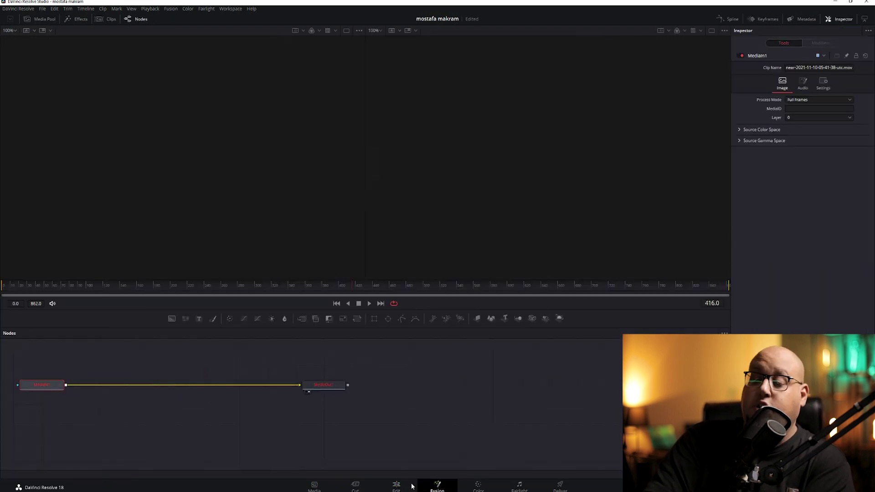
Drag MediaOut1 next to MediaIn1 in the node editor, then go to the Color page.
mouse_move(321, 387)
left_mouse_down()
mouse_move(223, 397)
mouse_move(217, 388)
left_mouse_up()
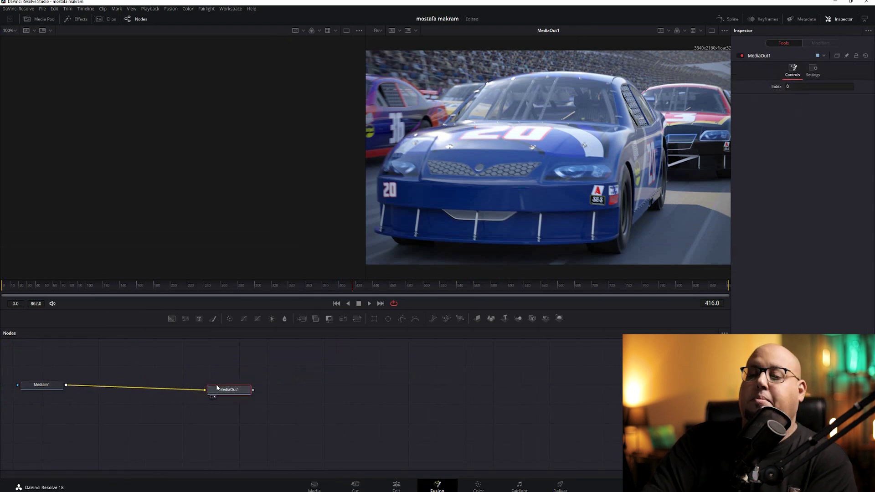
left_click_drag(41, 385, 73, 392)
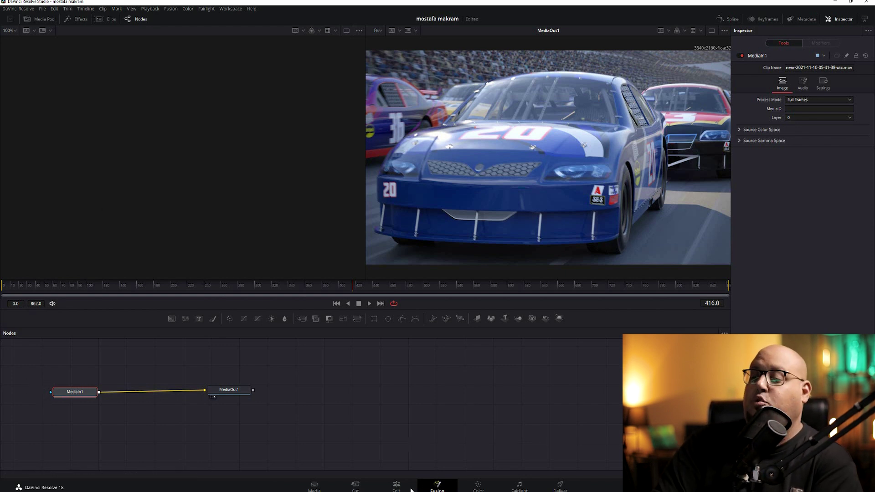
left_click(396, 486)
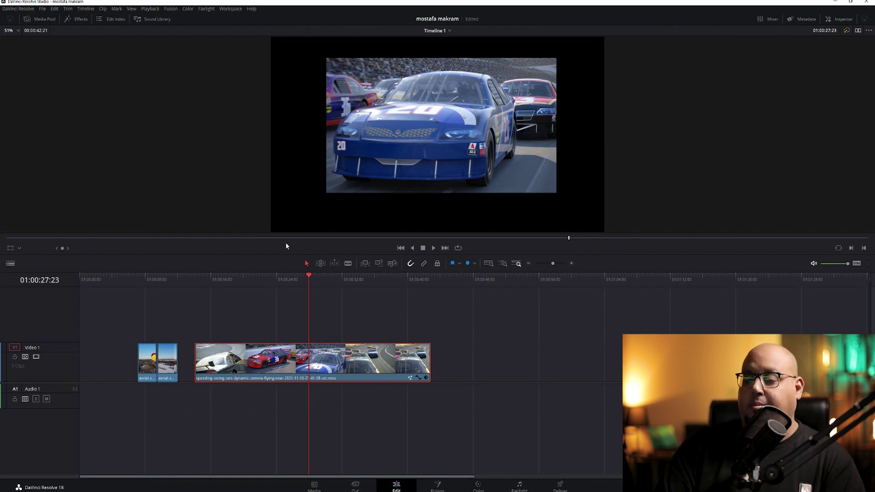
left_click(448, 489)
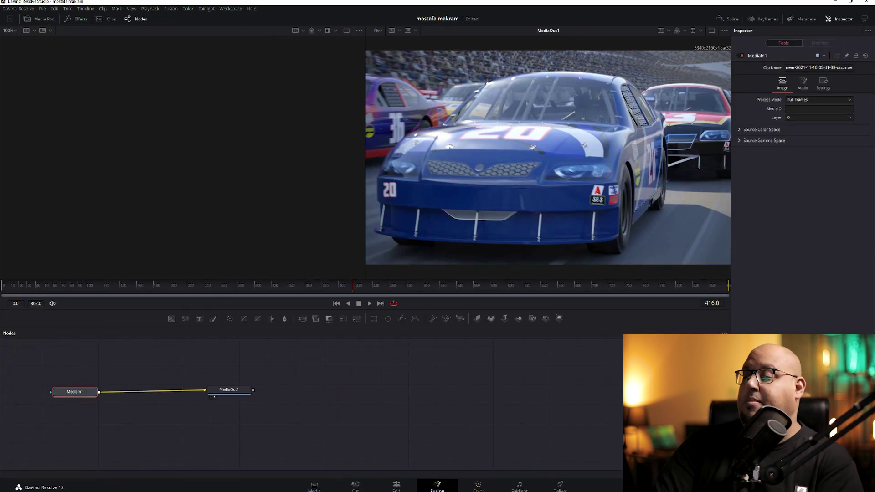
left_click(474, 488)
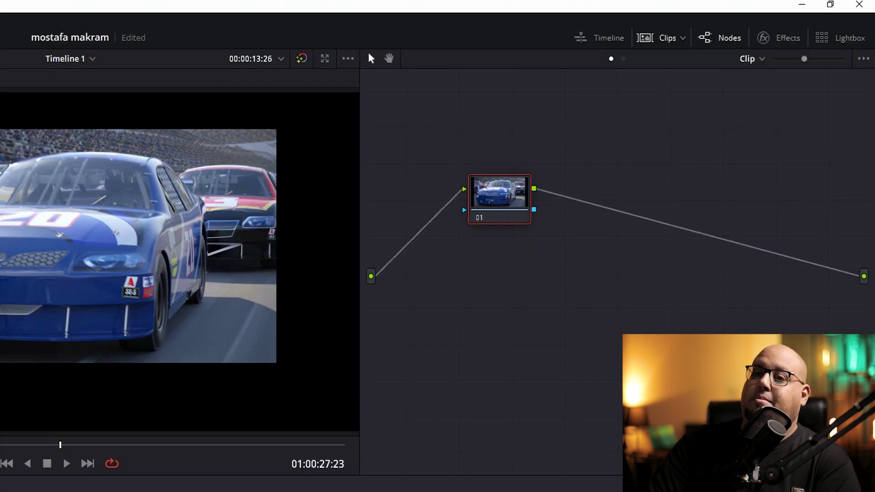
Add serial node 02 after node 01 with Alt+S, arrange the nodes, and save with Ctrl+S.
left_click_drag(510, 192, 482, 187)
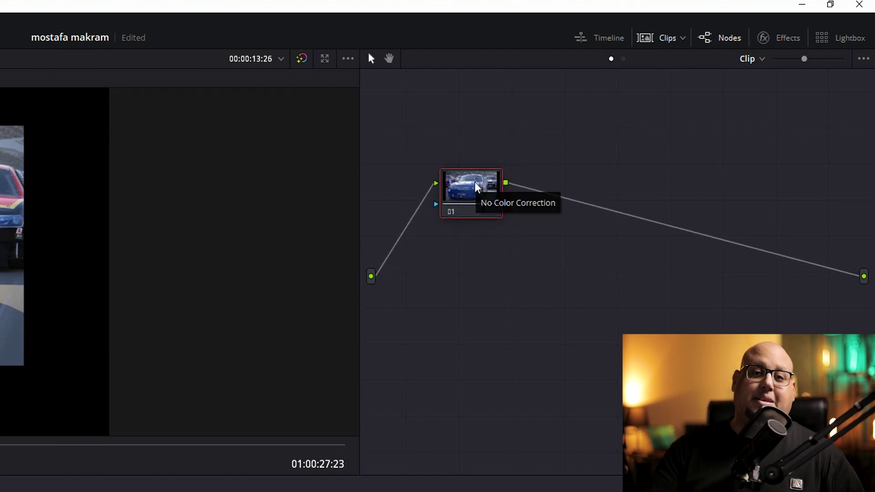
key("alt+s")
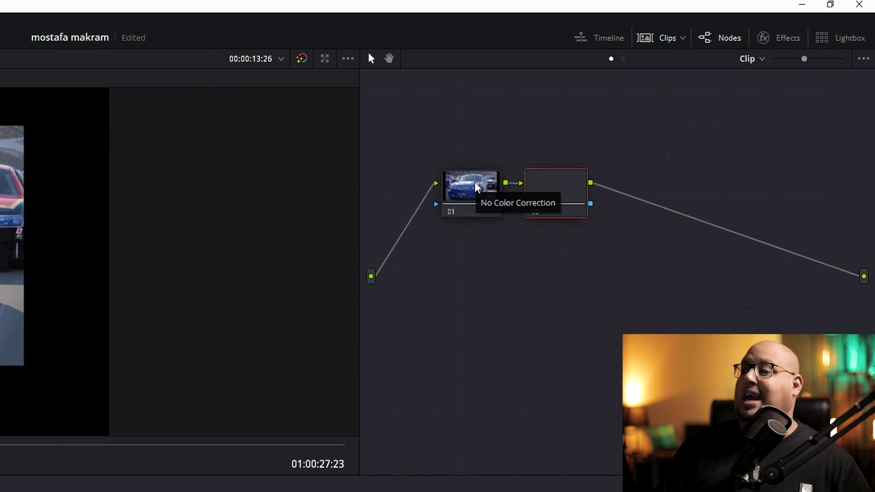
left_click_drag(559, 213, 605, 219)
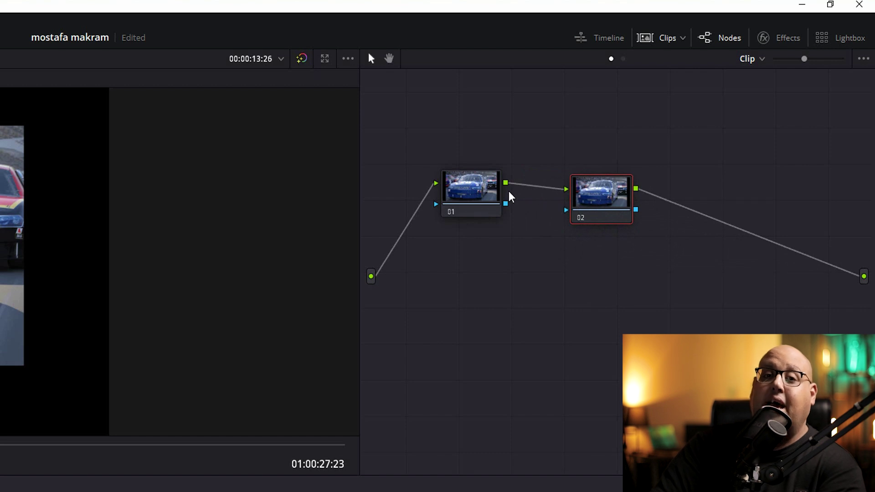
key("ctrl+s")
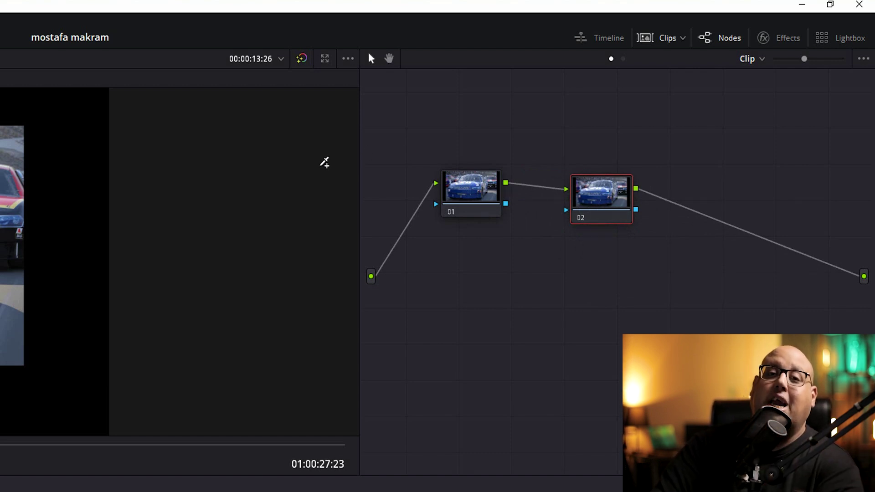
left_click_drag(586, 207, 613, 181)
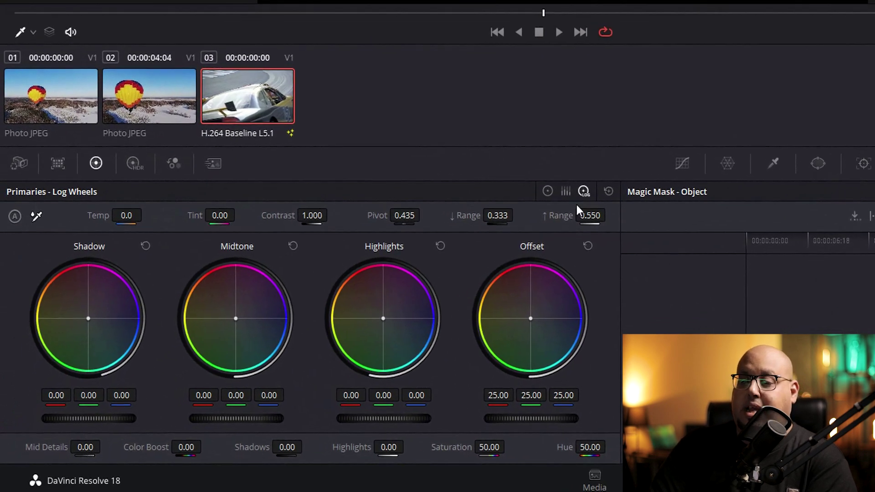
In Color Wheels, push Gain to 1.00/0.99/0.95/1.57 and nudge Lift slightly toward blue.
left_click(566, 192)
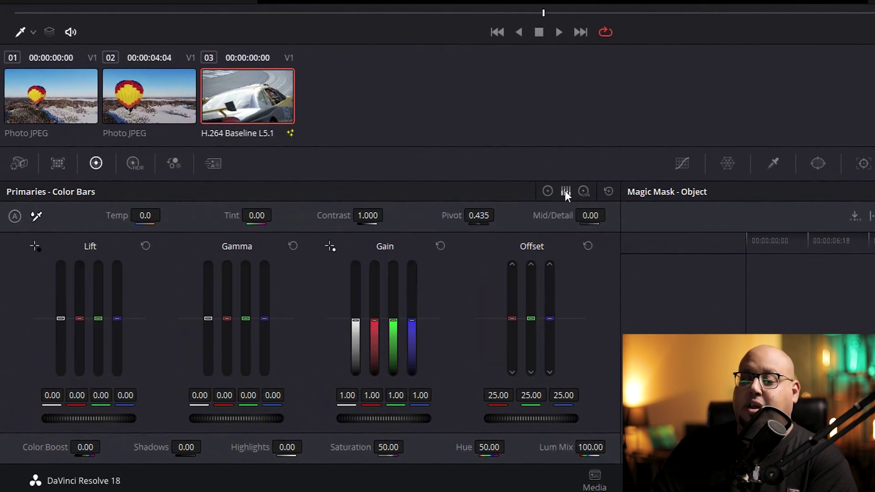
left_click(547, 192)
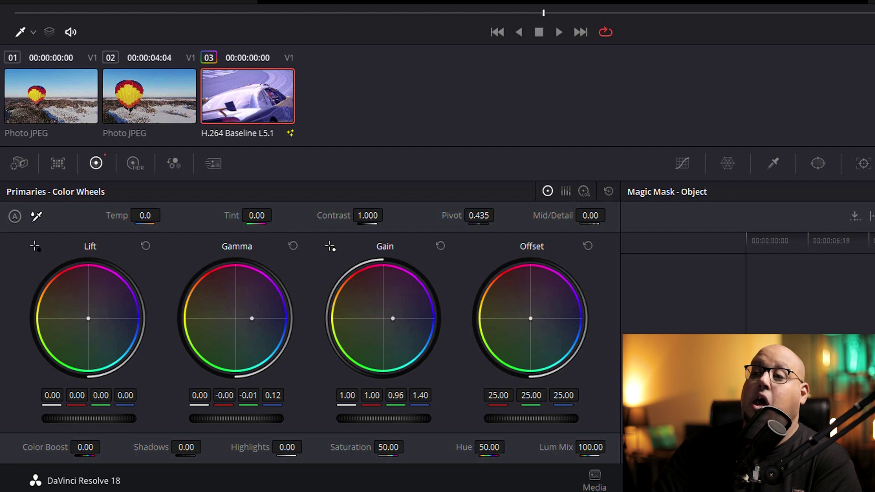
left_click_drag(393, 318, 398, 319)
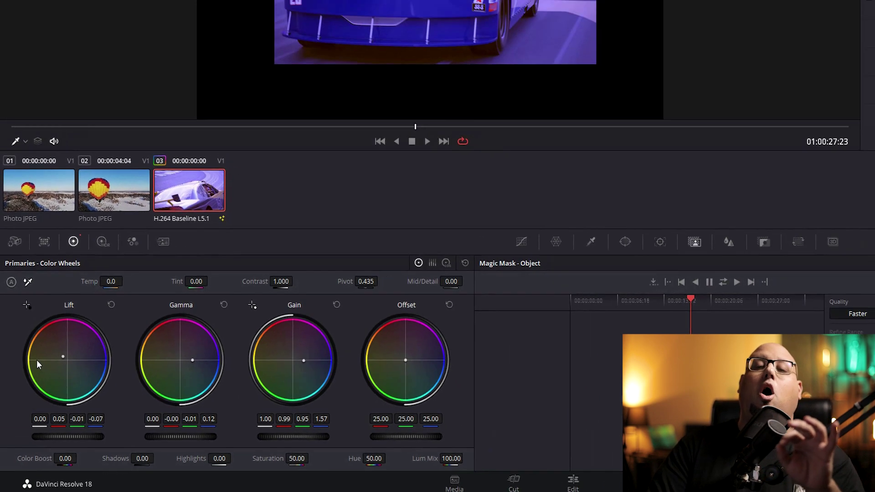
left_click_drag(28, 407, 26, 404)
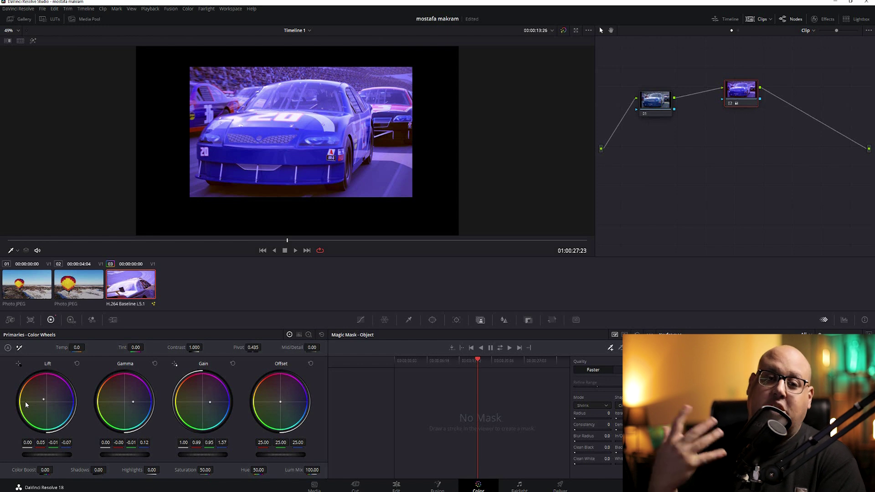
Browse the Color page palettes from Curves through Tracker and Key to Magic Mask.
left_click(360, 320)
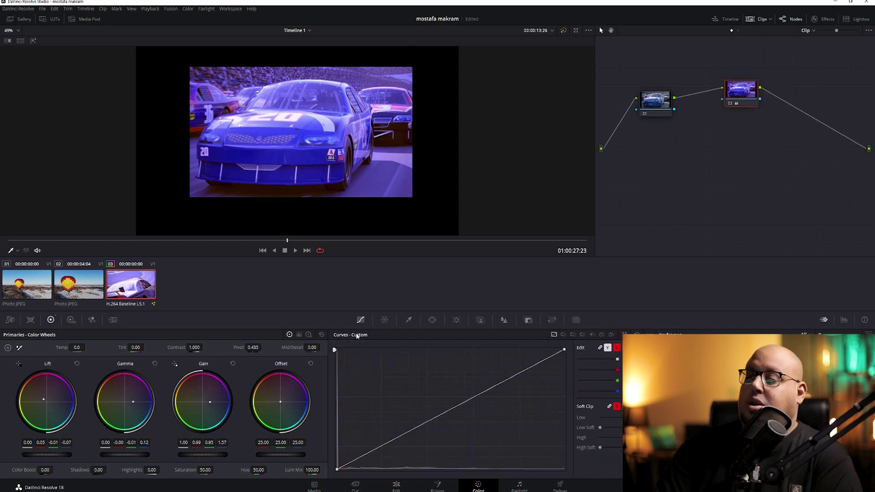
left_click(386, 321)
left_click(409, 320)
left_click(432, 320)
left_click(457, 320)
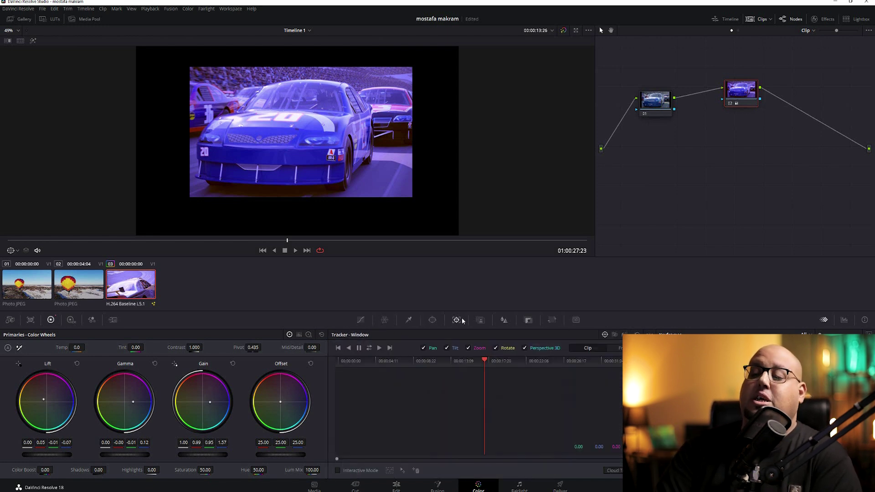
left_click(481, 321)
left_click(504, 320)
left_click(528, 321)
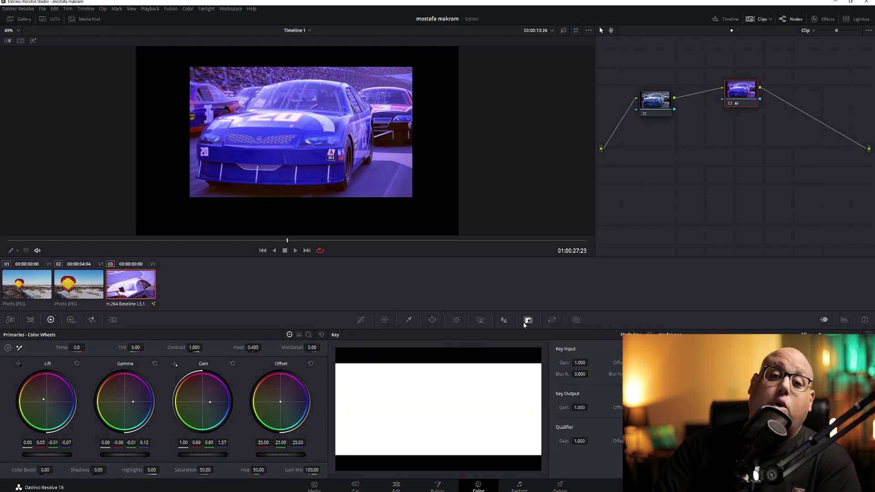
left_click(551, 320)
left_click(479, 321)
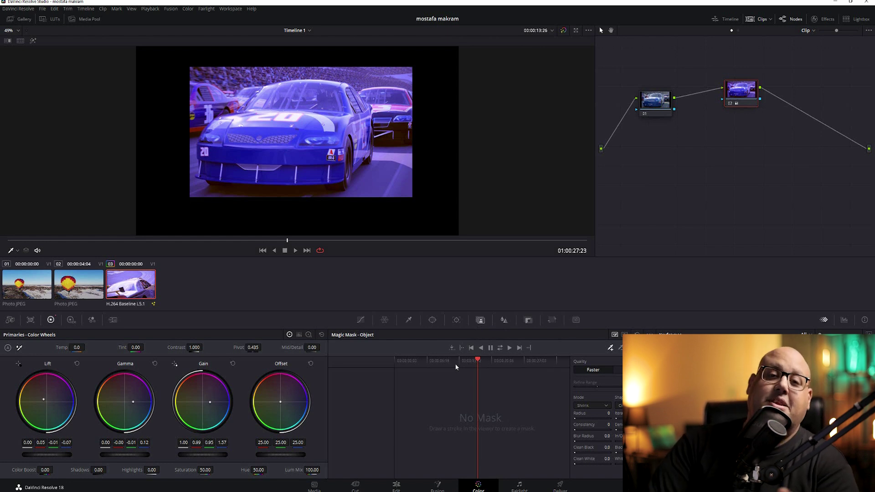
Revisit the Blur, Key and Magic Mask palettes, then switch to the Fairlight page.
left_click(504, 321)
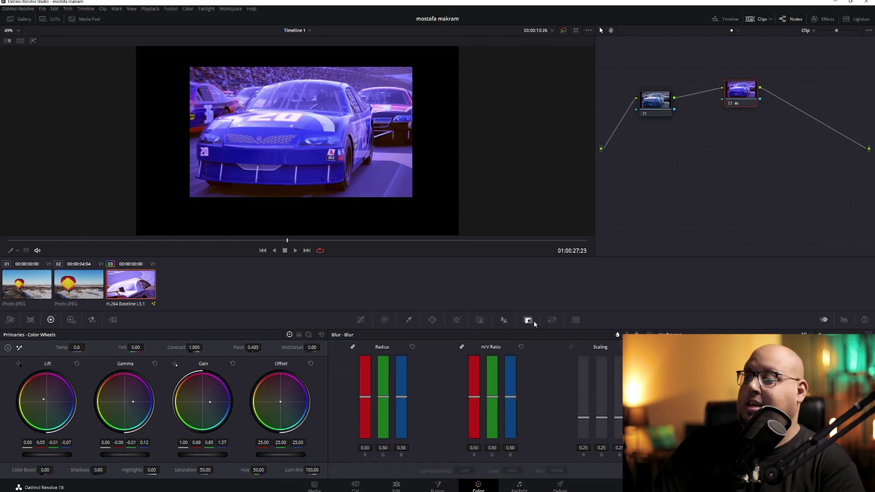
left_click(529, 320)
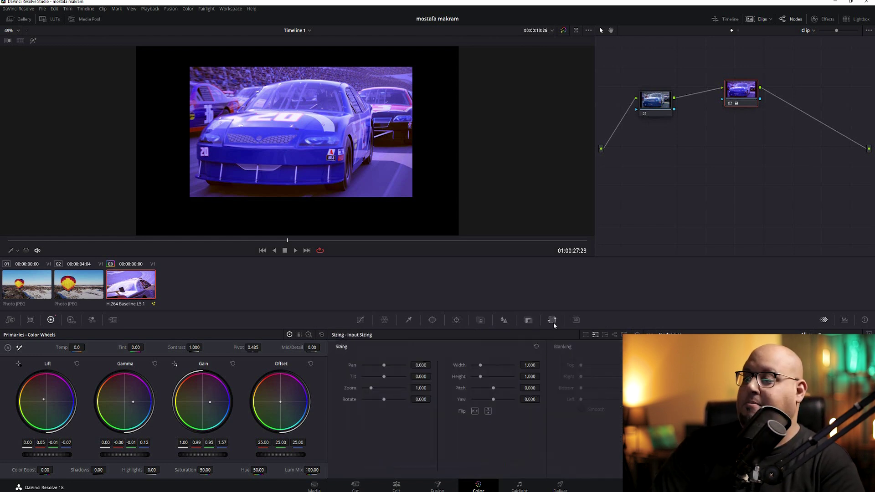
left_click(479, 321)
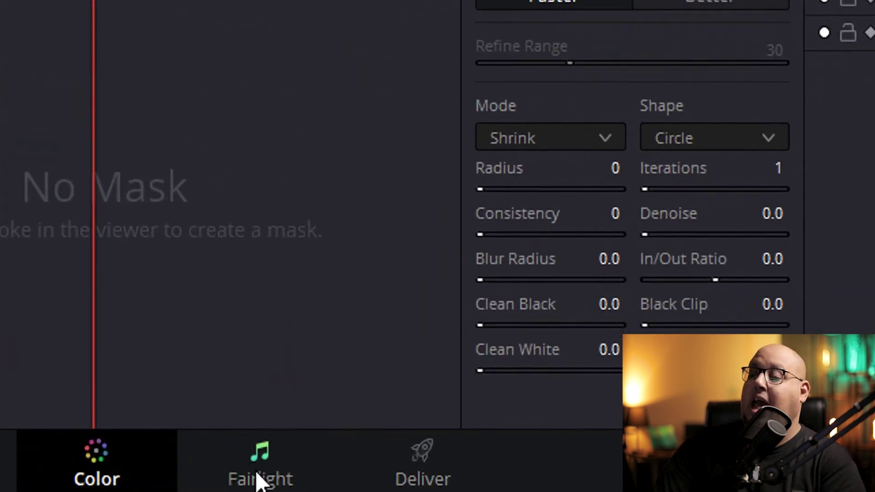
left_click(261, 481)
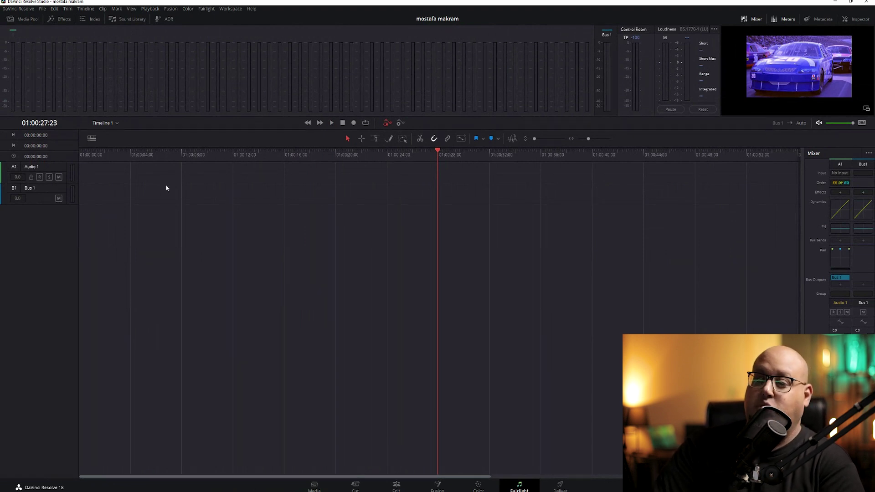
left_click_drag(440, 149, 342, 150)
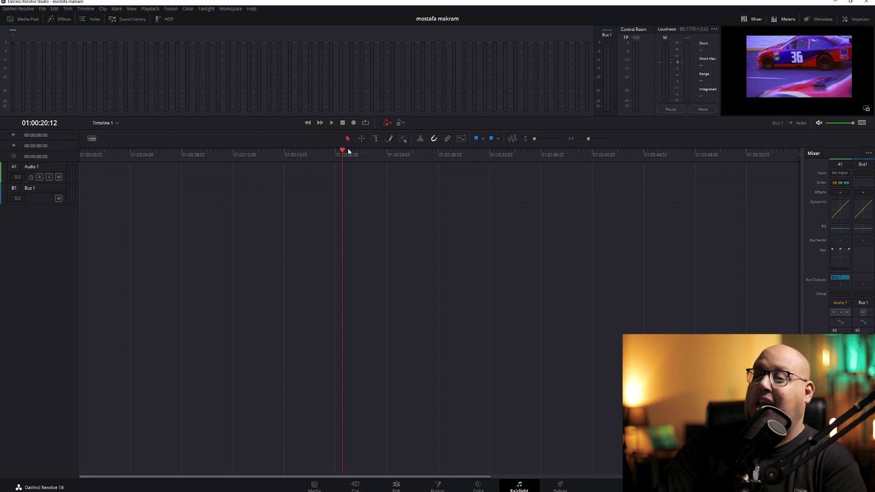
key("space")
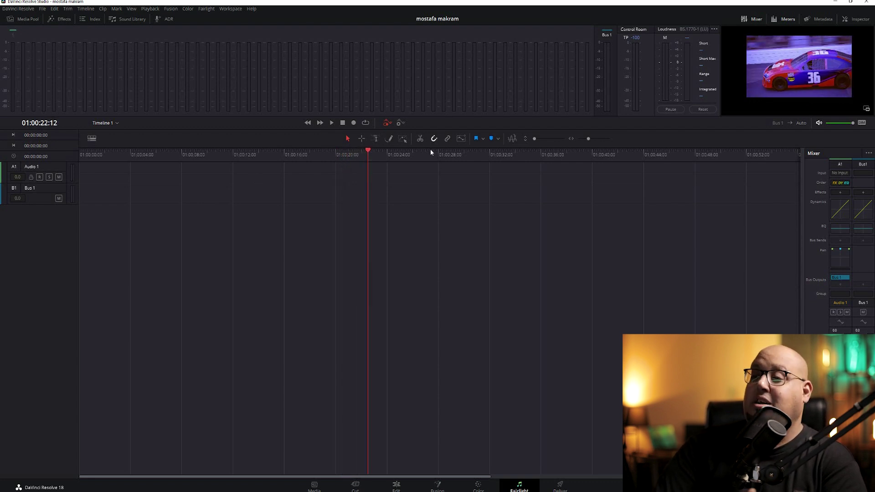
mouse_move(369, 153)
left_mouse_down()
mouse_move(497, 152)
mouse_move(395, 152)
left_mouse_up()
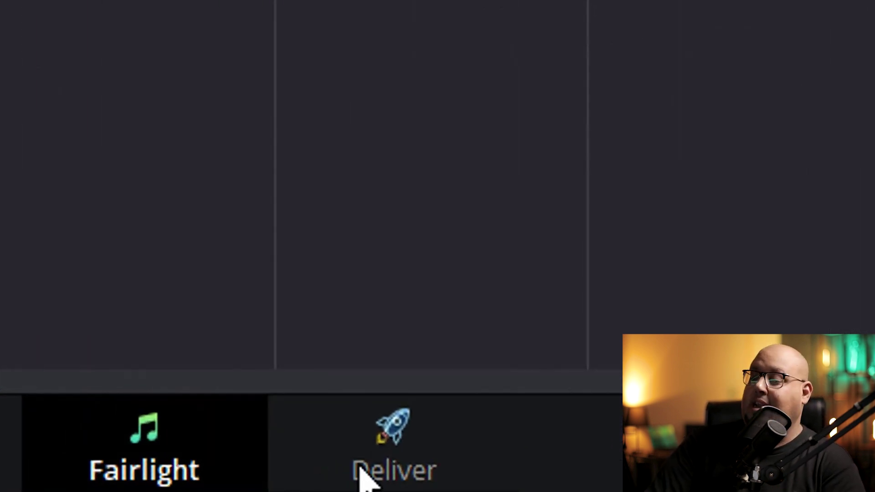
On the Deliver page, try the H.264 Master, HyperDeck, YouTube 1080p and Vimeo 1080p presets.
left_click(365, 476)
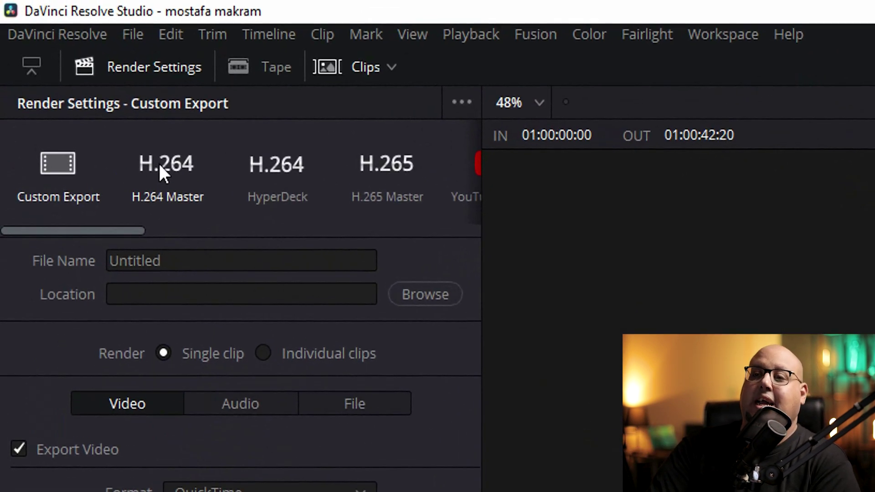
left_click(161, 172)
left_click(266, 172)
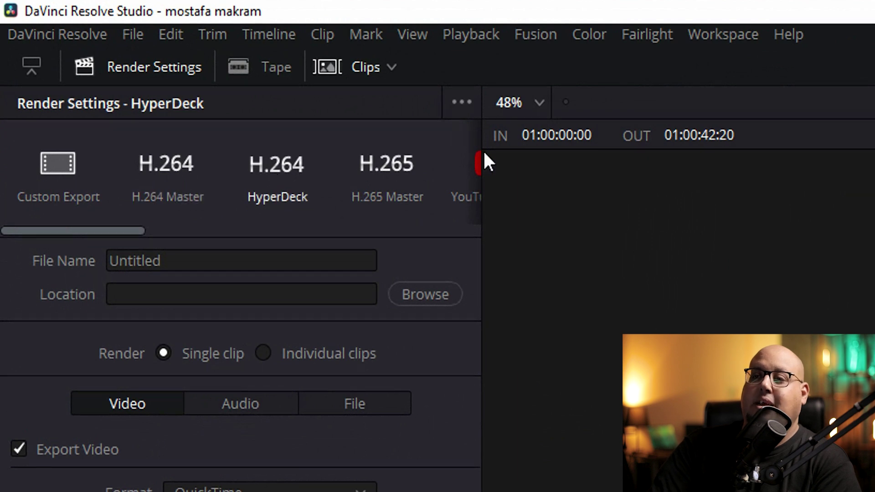
scroll(413, 182, "right", 5)
left_click(242, 182)
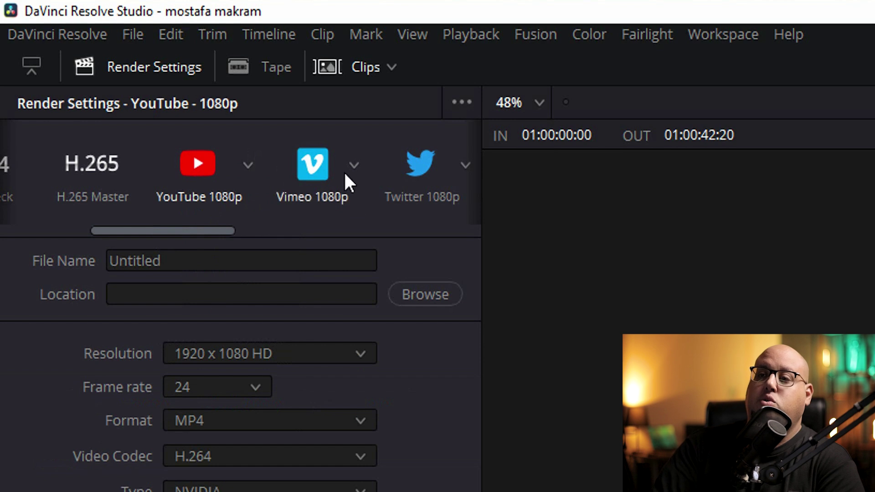
left_click(309, 195)
Scroll the preset strip and load the Premiere XML preset (QuickTime Uncompressed RGB 10-bit).
left_click_drag(163, 231, 361, 233)
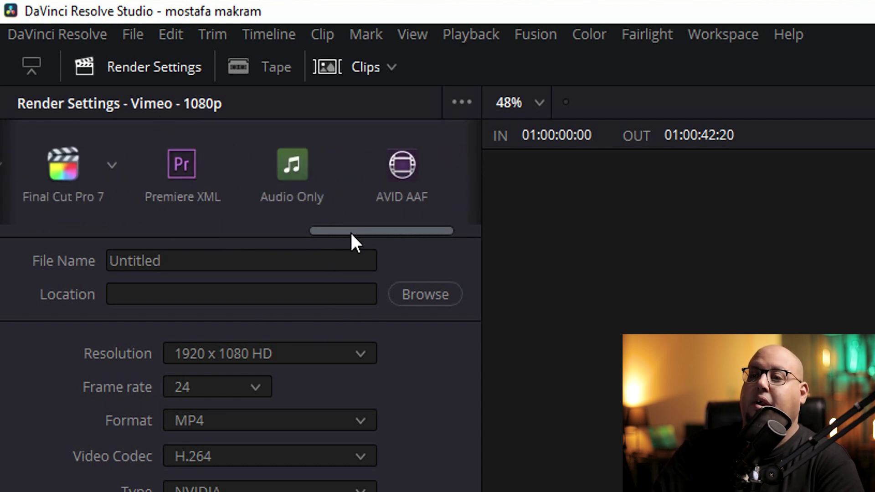
left_click_drag(373, 233, 399, 232)
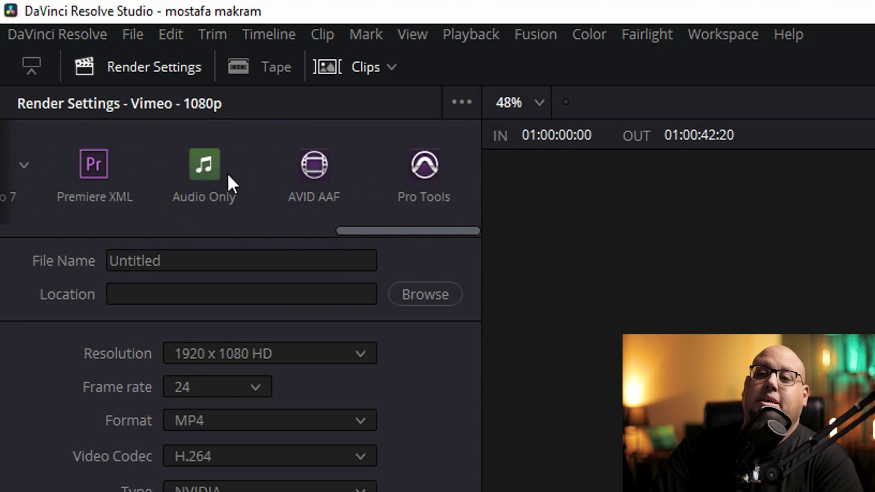
left_click(101, 165)
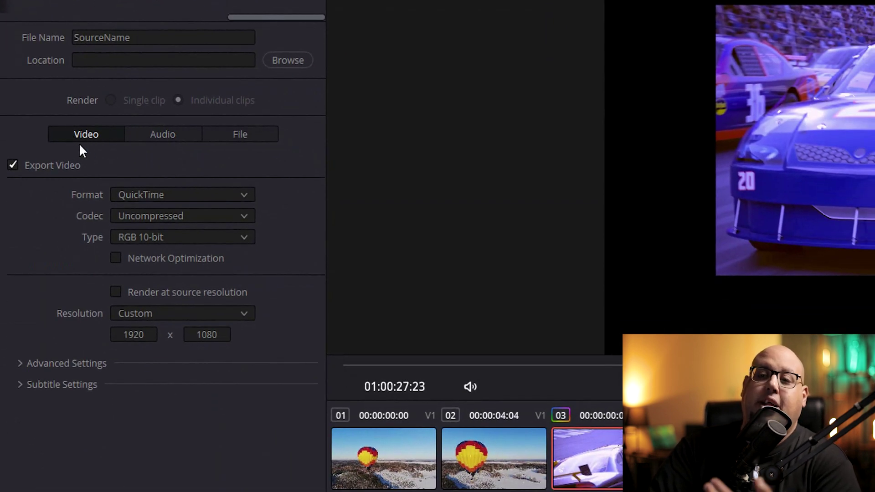
left_click(165, 137)
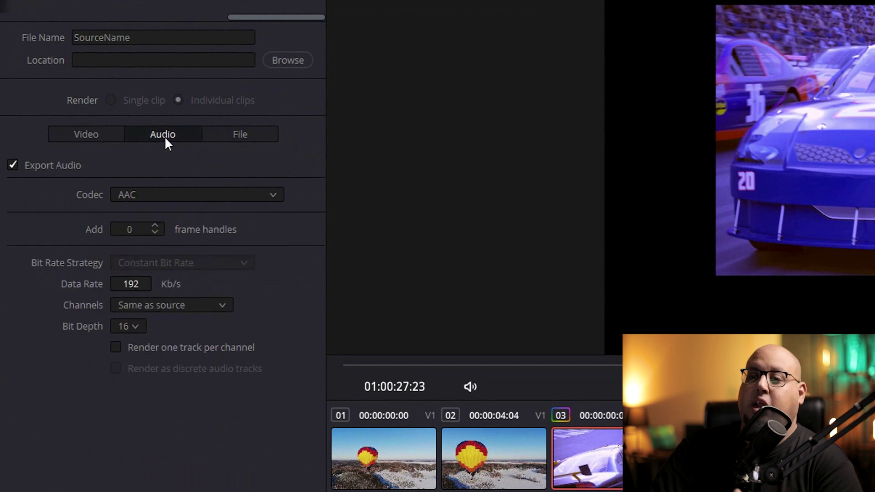
left_click(234, 137)
left_click(71, 132)
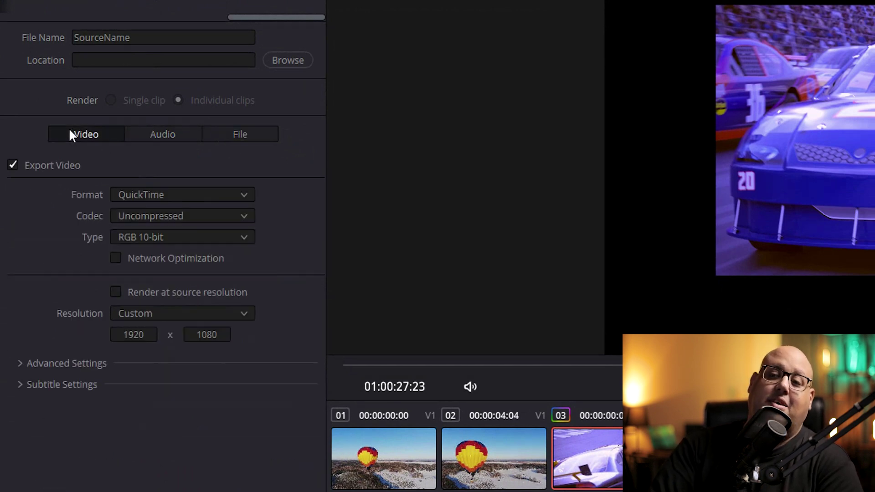